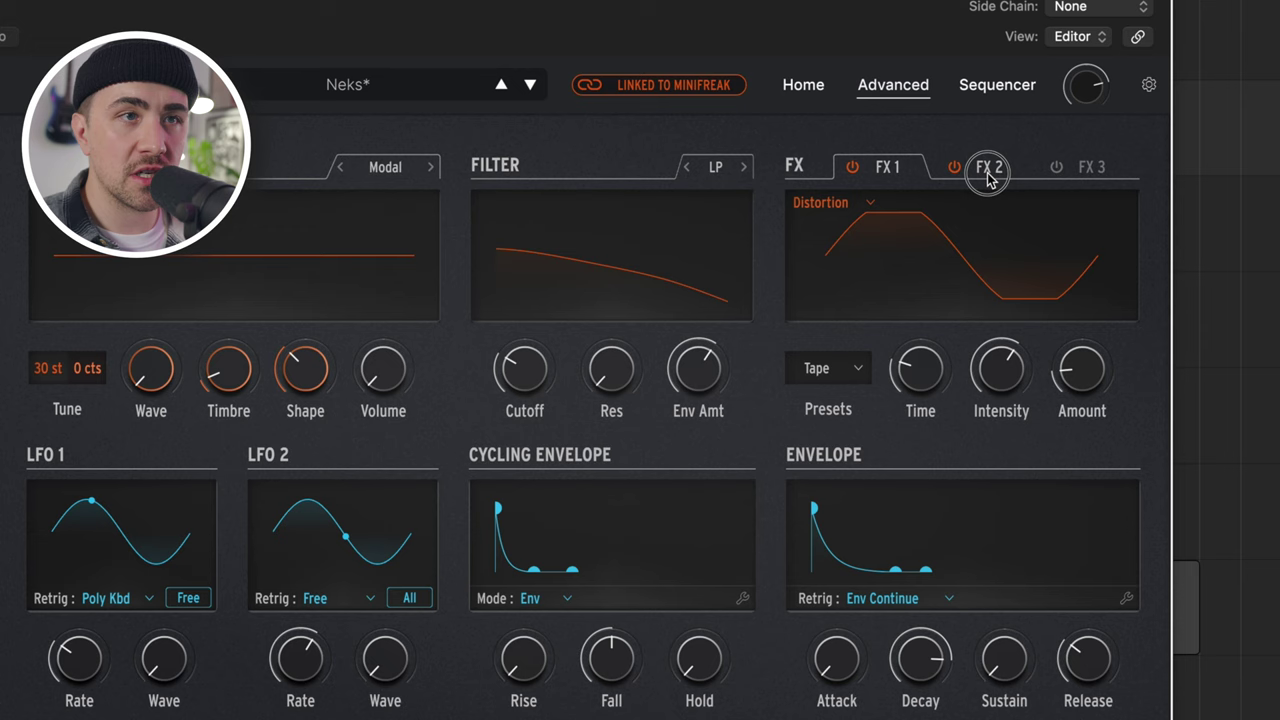
# - Show the Neks patch's FX 2 chorus, then the reverb in the FX 3 slot
pyautogui.click(954, 171)
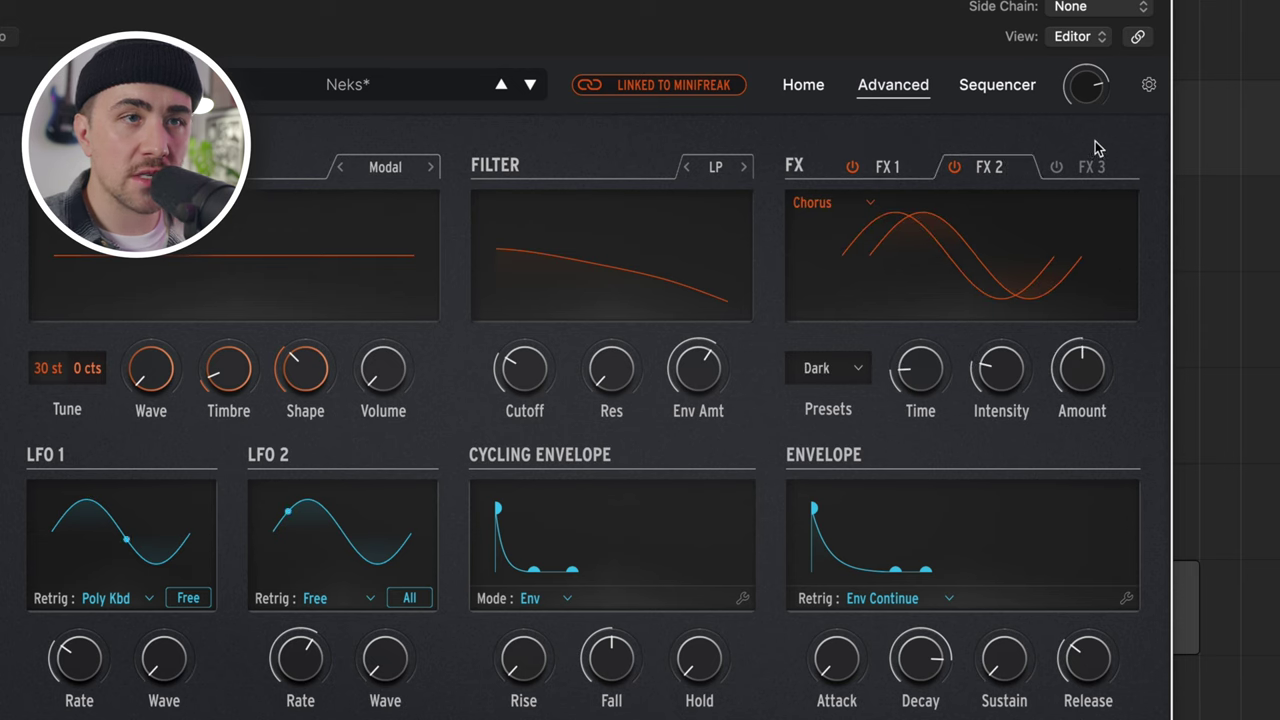
pyautogui.click(1092, 170)
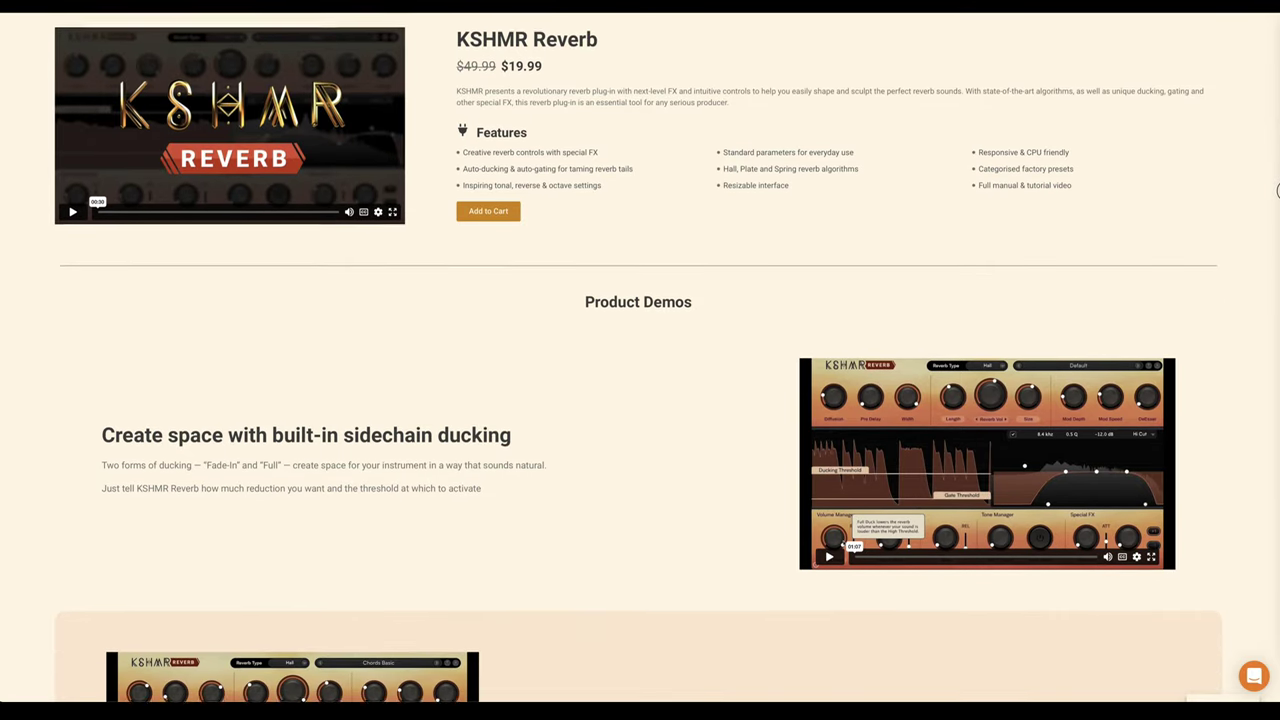
# - Scroll the KSHMR Reverb page down to the sidechain ducking and Soft Transient demos
pyautogui.scroll(-1, 1277, 205)
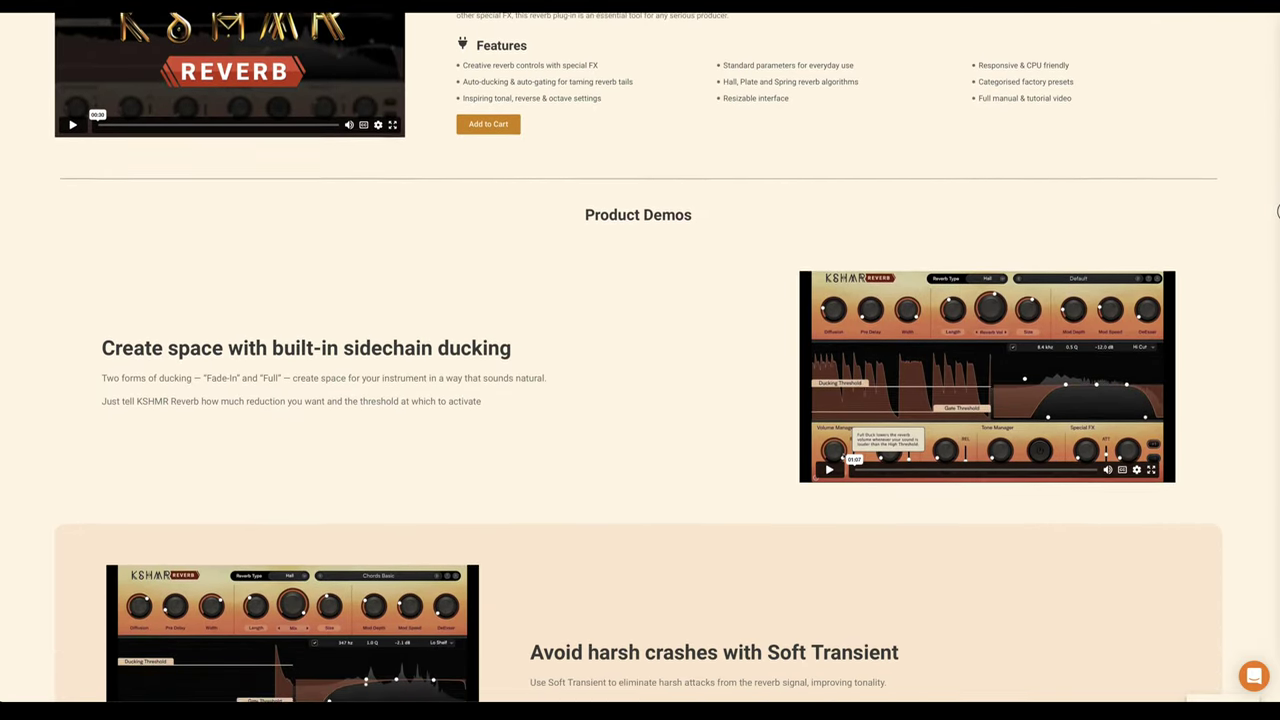
pyautogui.scroll(-1, 1277, 225)
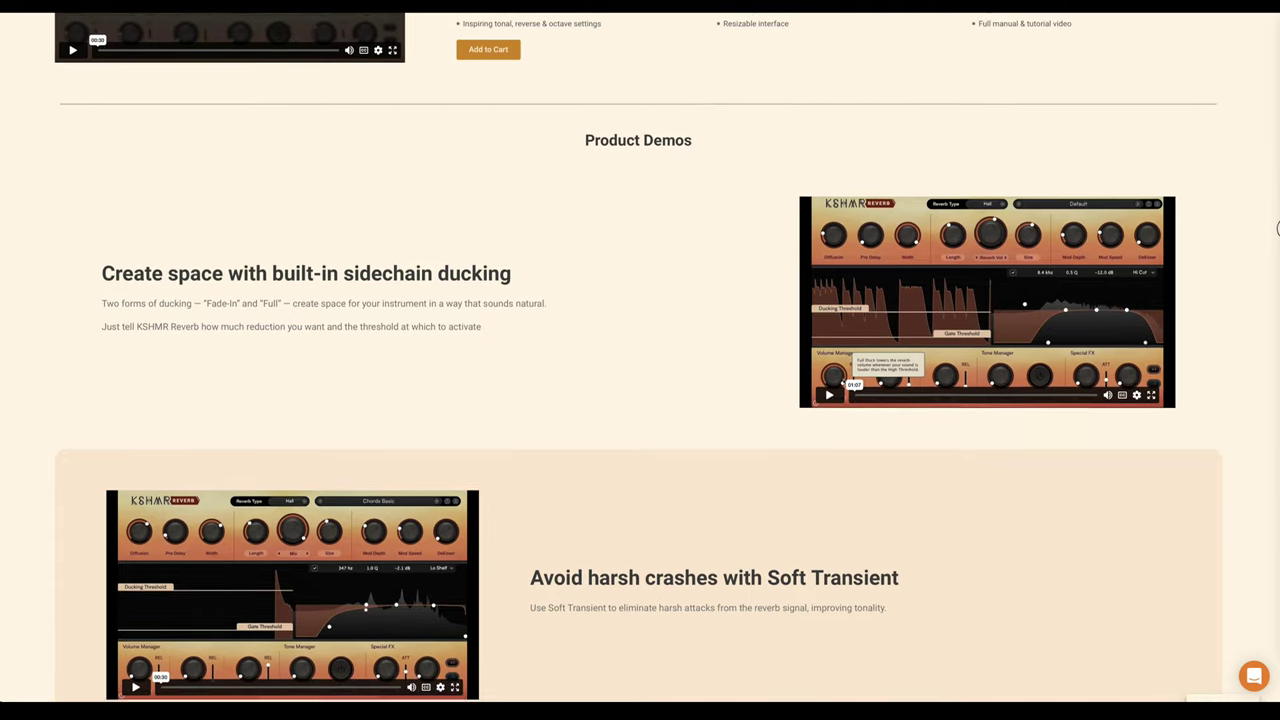
pyautogui.scroll(-1, 1277, 241)
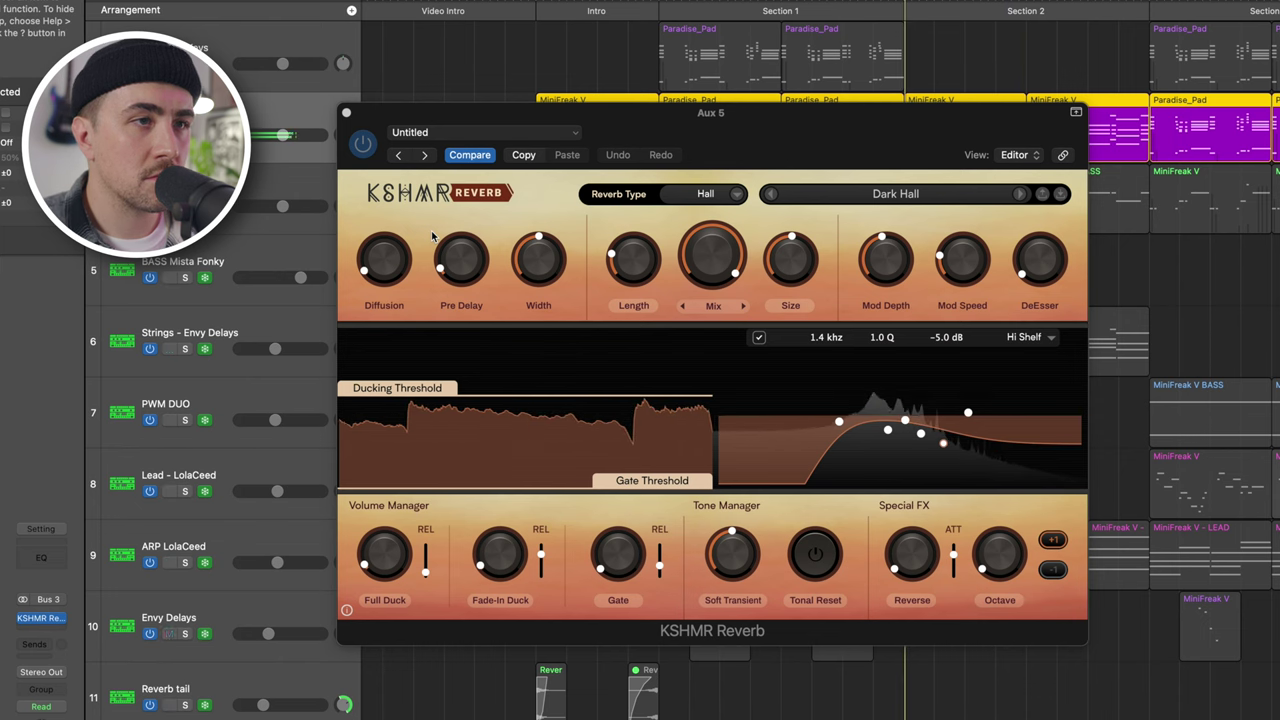
# - Stop playback, browse the KSHMR preset categories keeping Dark Hall, and set Soft Transient to 13%
pyautogui.press('space')
pyautogui.click(846, 190)
pyautogui.moveTo(862, 234)
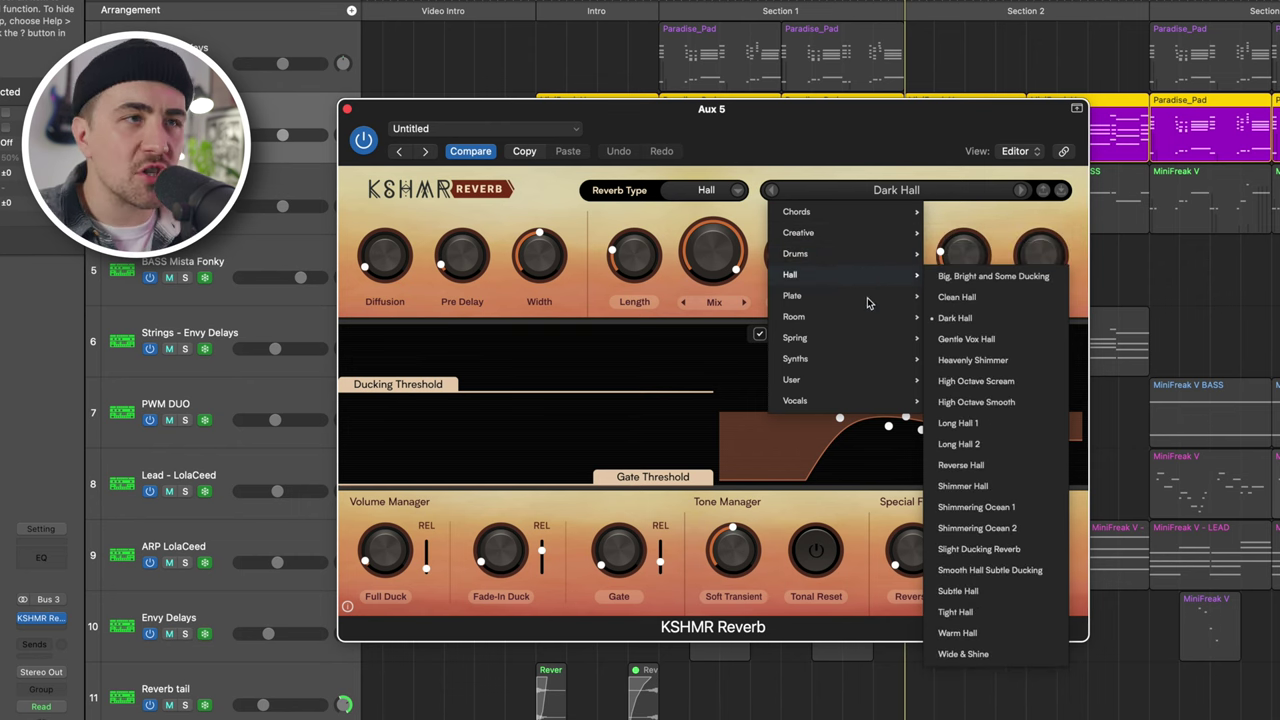
pyautogui.moveTo(856, 300)
pyautogui.moveTo(855, 323)
pyautogui.moveTo(856, 346)
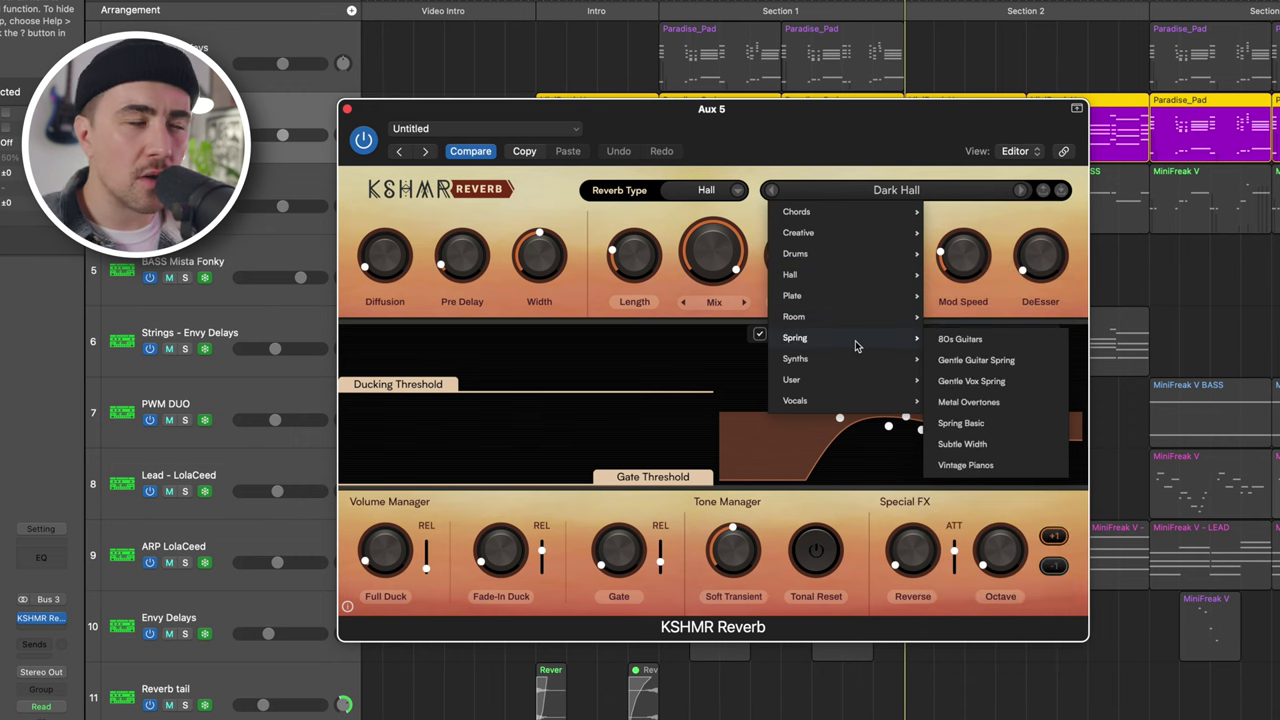
pyautogui.moveTo(733, 545); pyautogui.dragTo(729, 565)
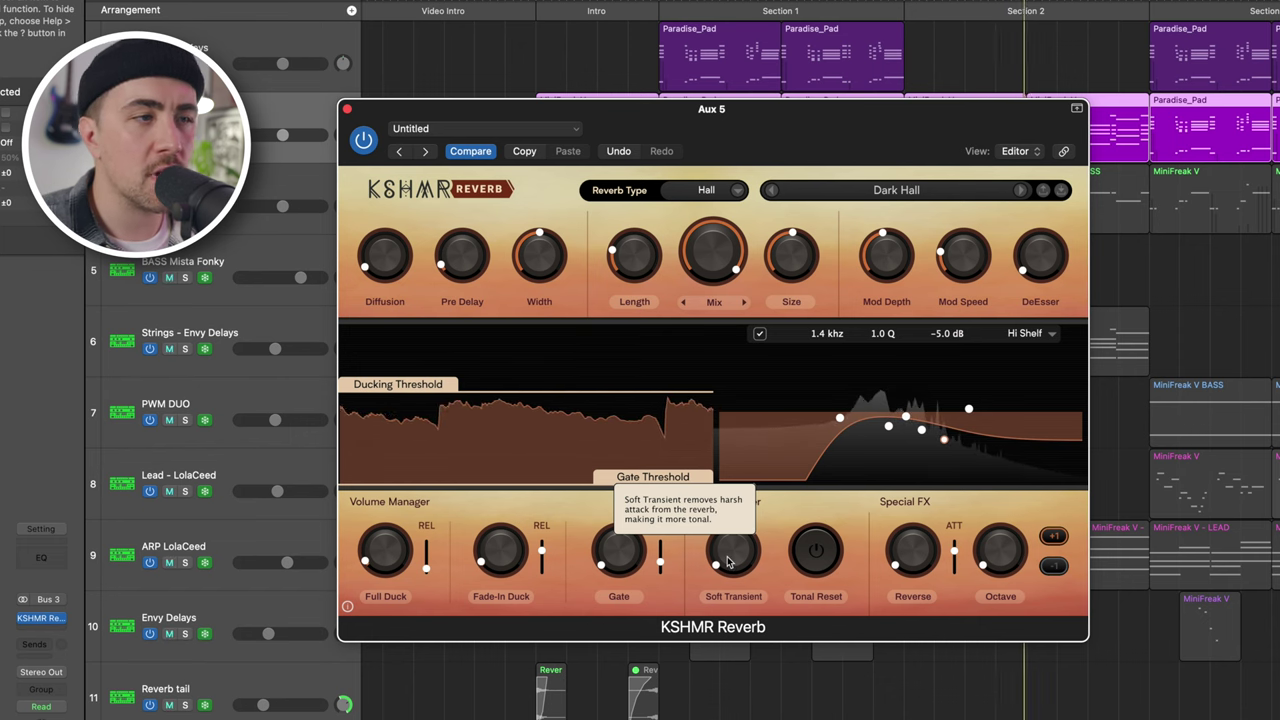
pyautogui.moveTo(733, 557); pyautogui.dragTo(741, 464)
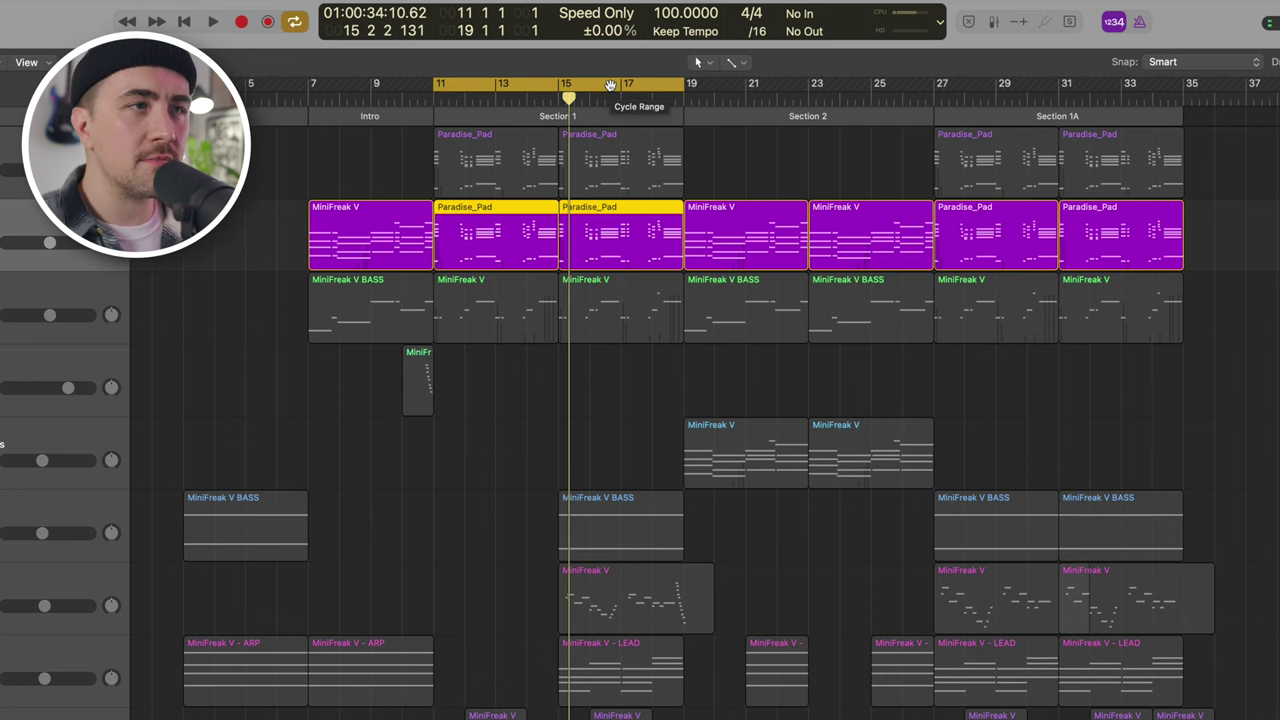
# - Play and stop the Section 1 cycle, then select the Paradise_Pad regions
pyautogui.press('space')
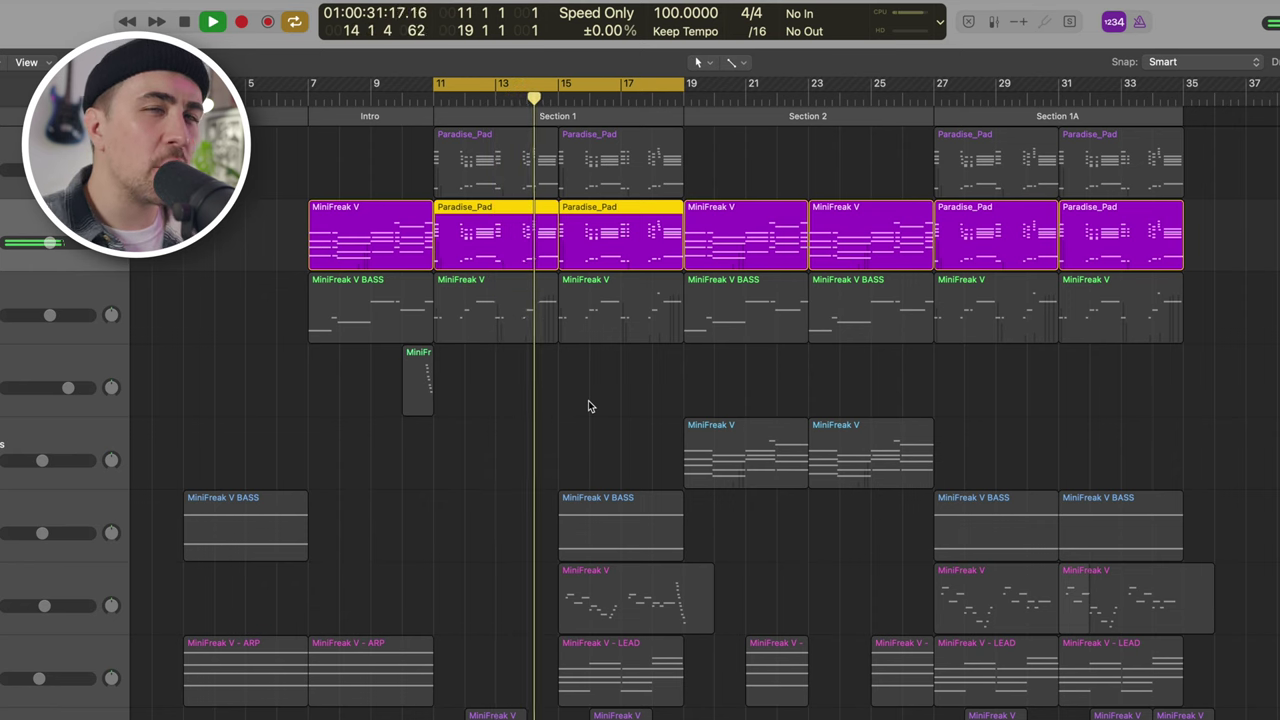
pyautogui.press('space')
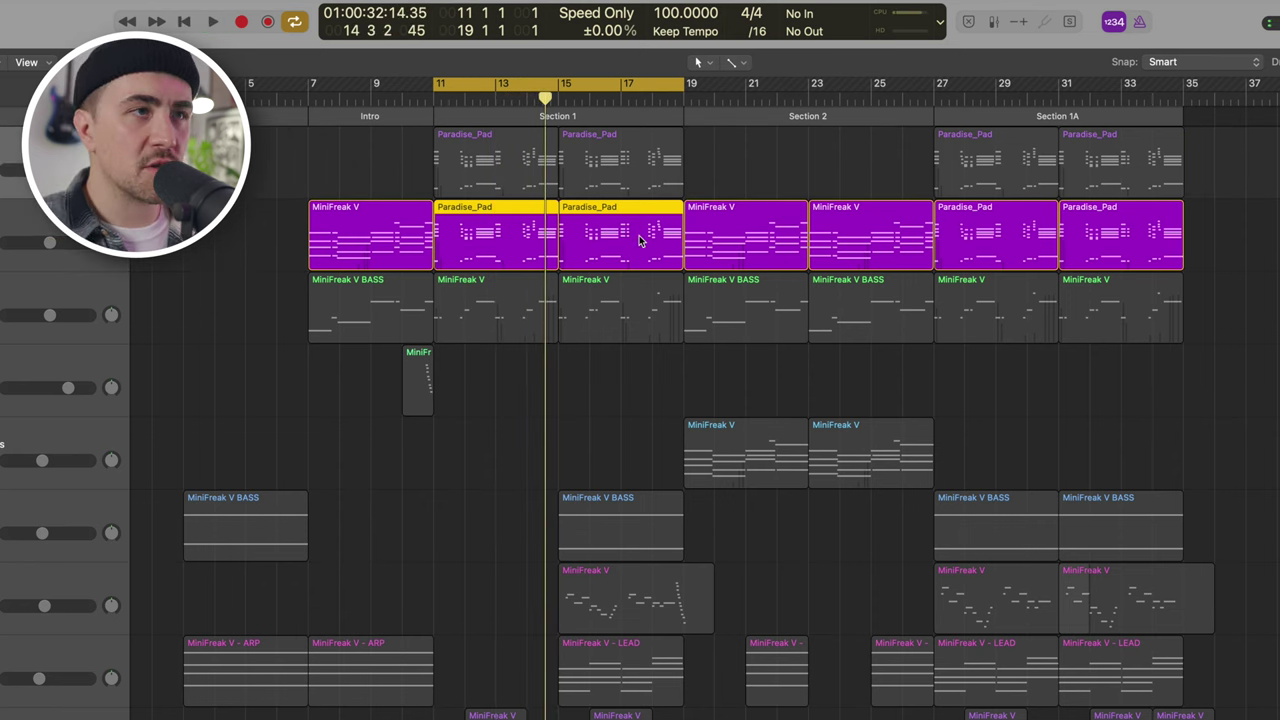
pyautogui.click(424, 162)
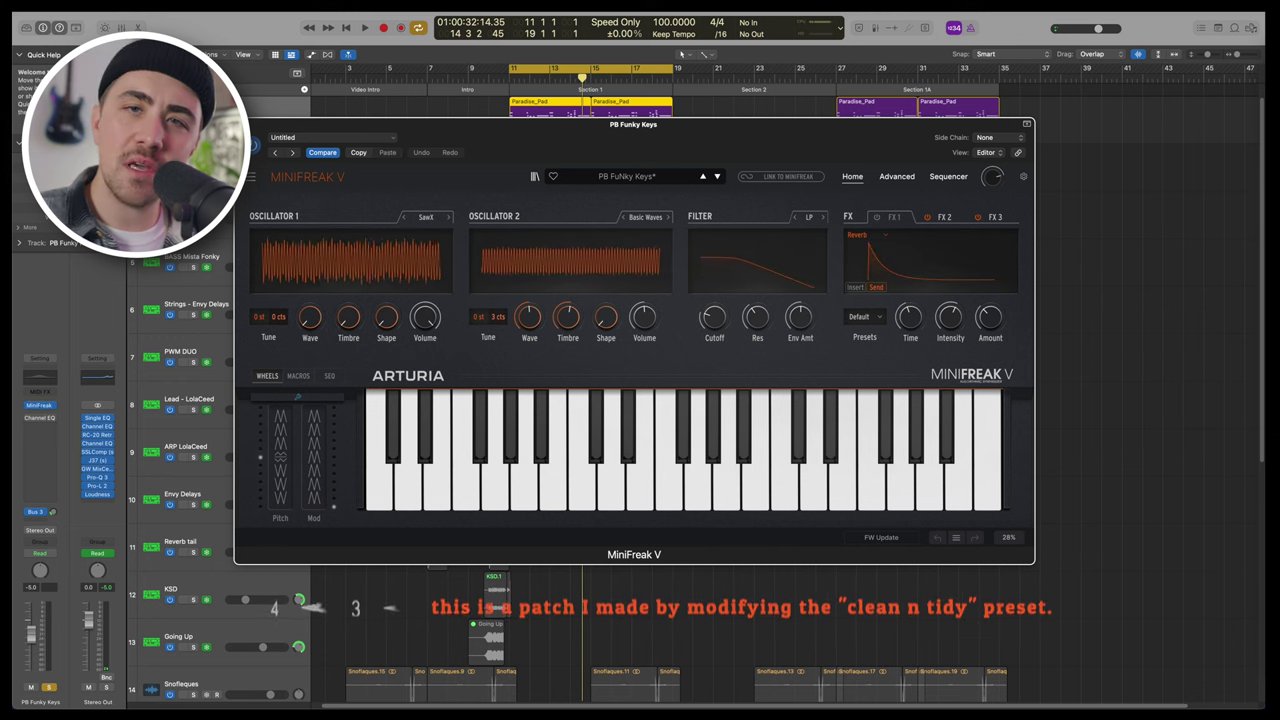
# - Play the loop with PB Funky Keys and show MiniFreak V's Advanced parameter page
pyautogui.press('space')
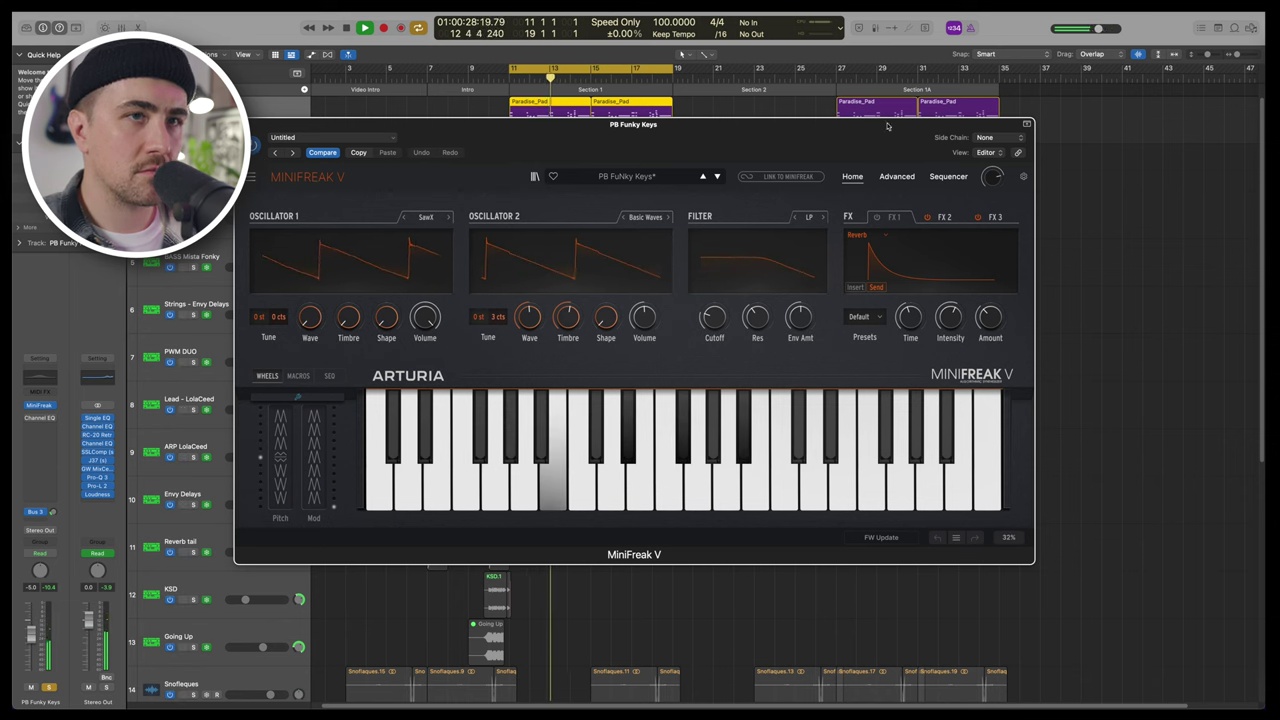
pyautogui.click(885, 176)
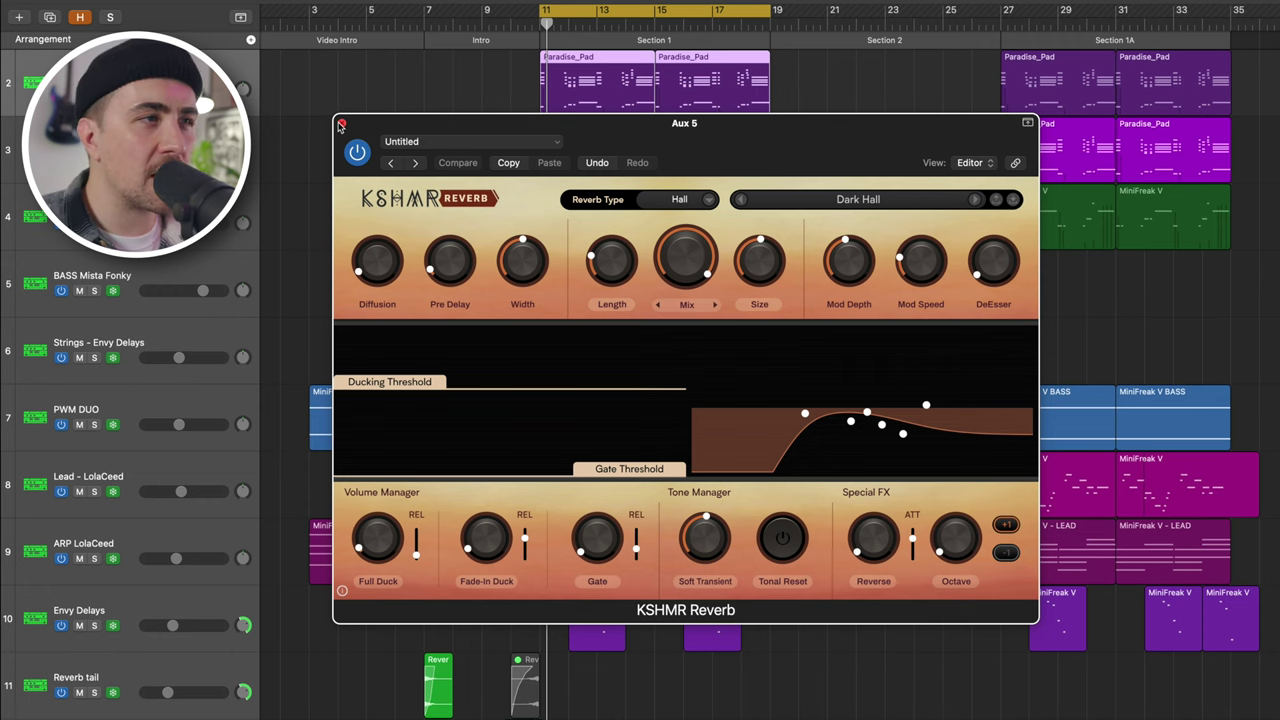
# - Close the Aux 5 KSHMR Reverb window
pyautogui.click(340, 125)
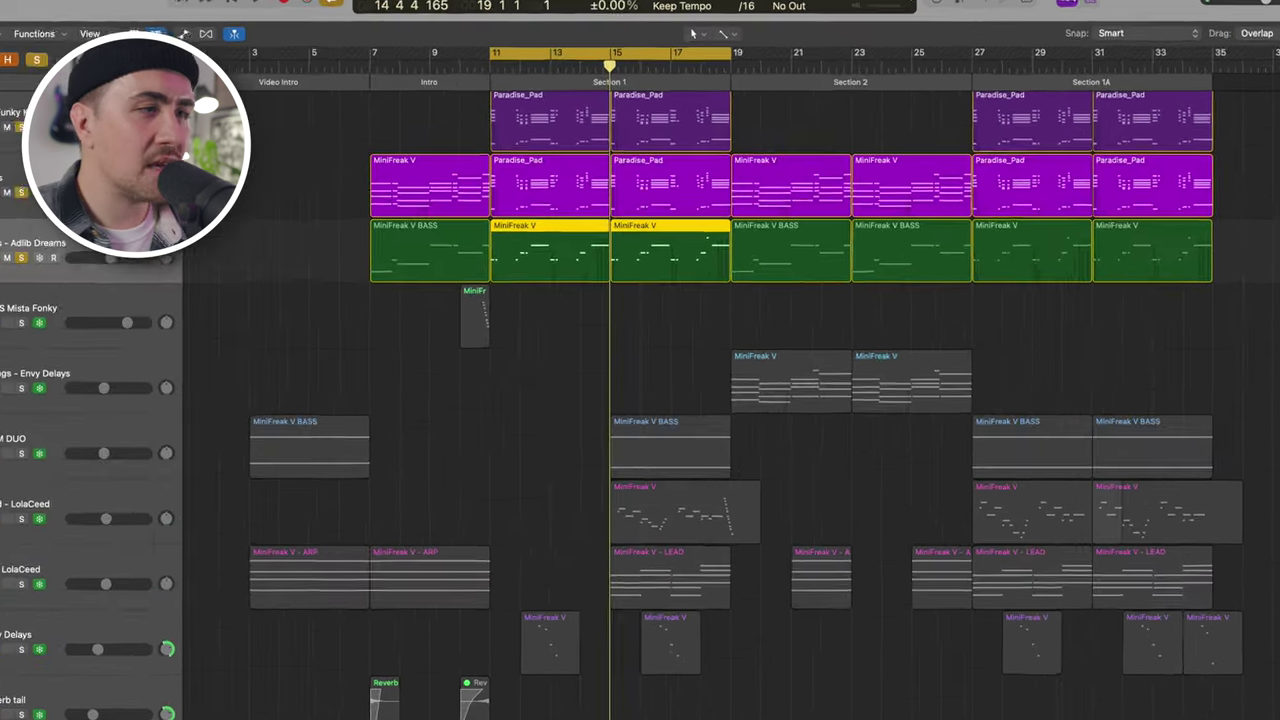
pyautogui.click(39, 494)
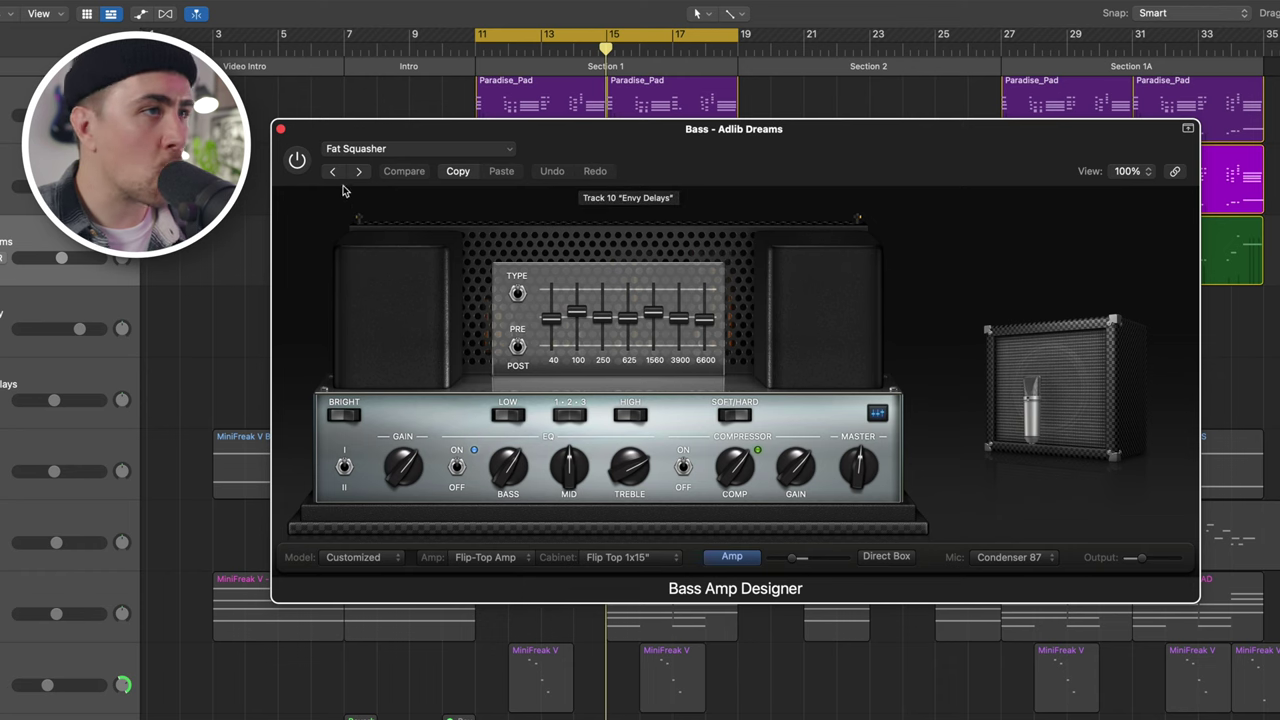
pyautogui.click(297, 161)
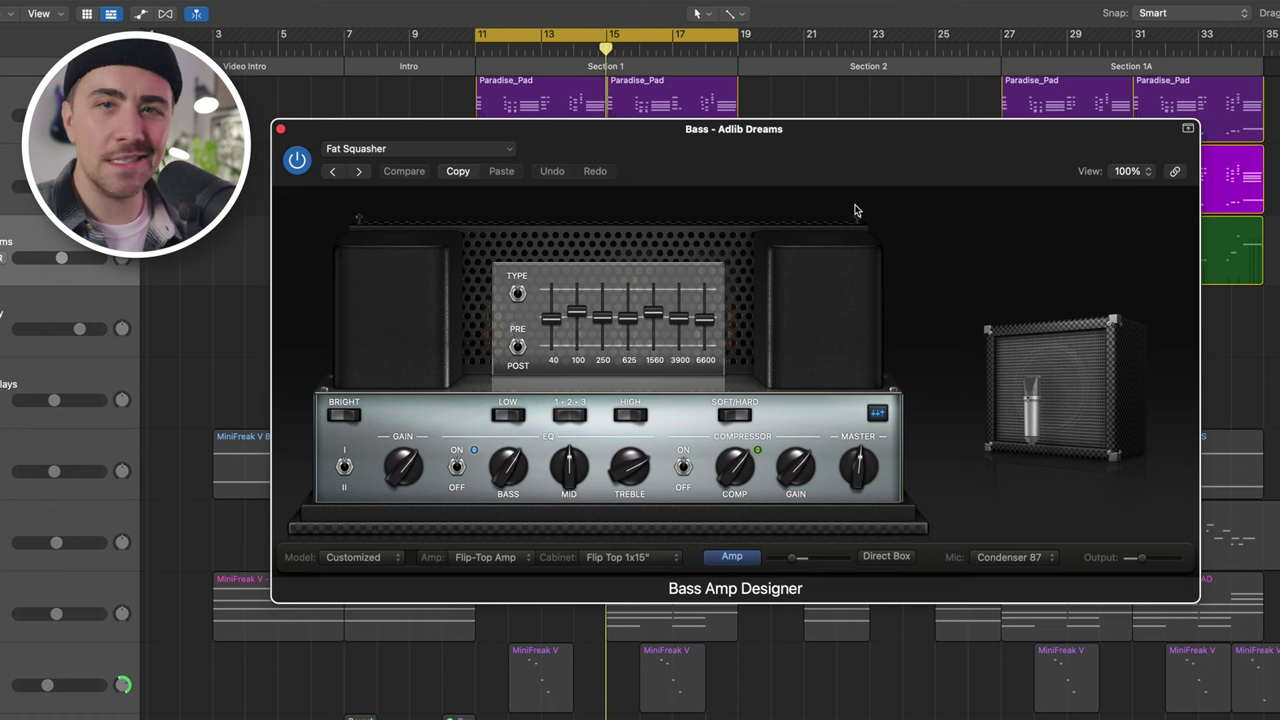
pyautogui.press('space')
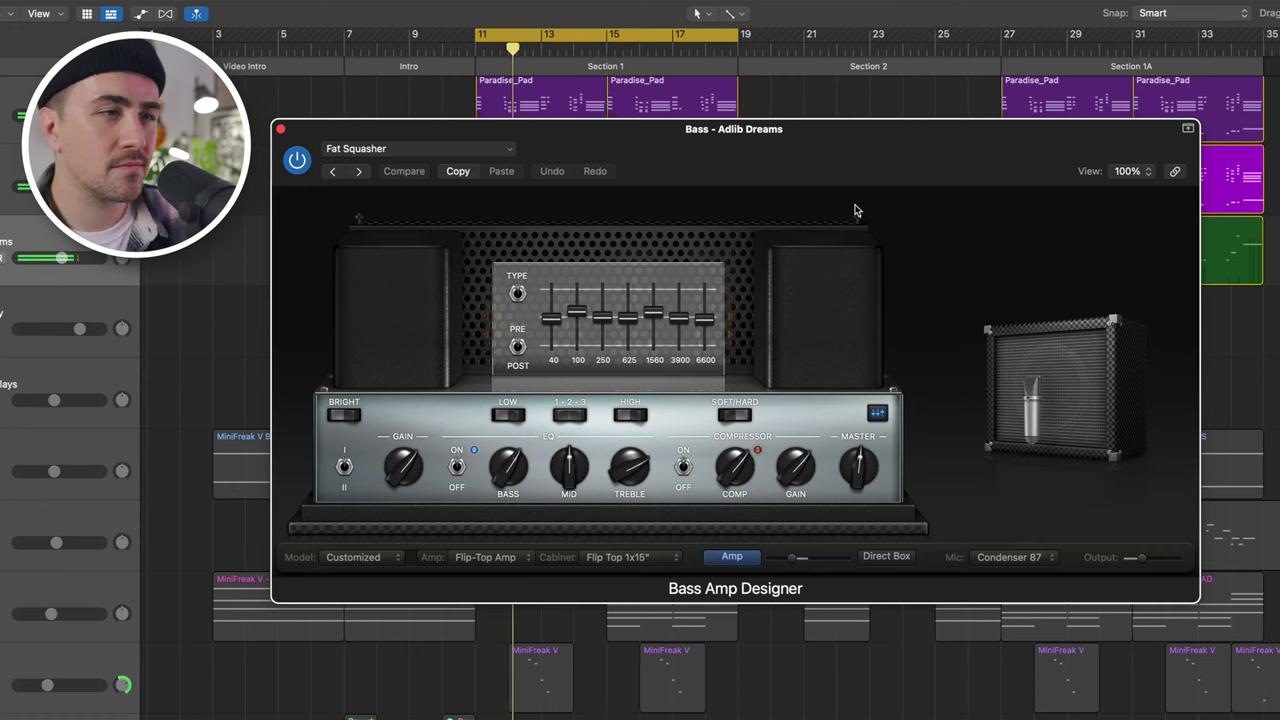
pyautogui.click(304, 165)
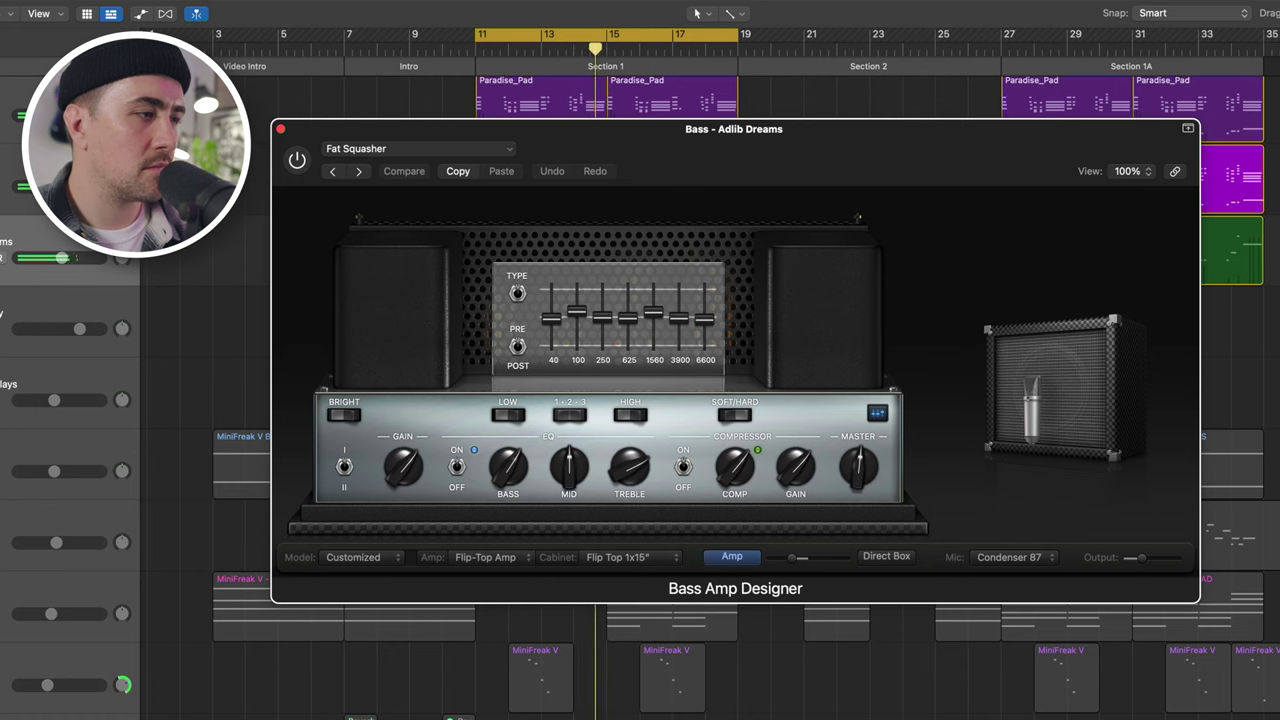
pyautogui.click(275, 322)
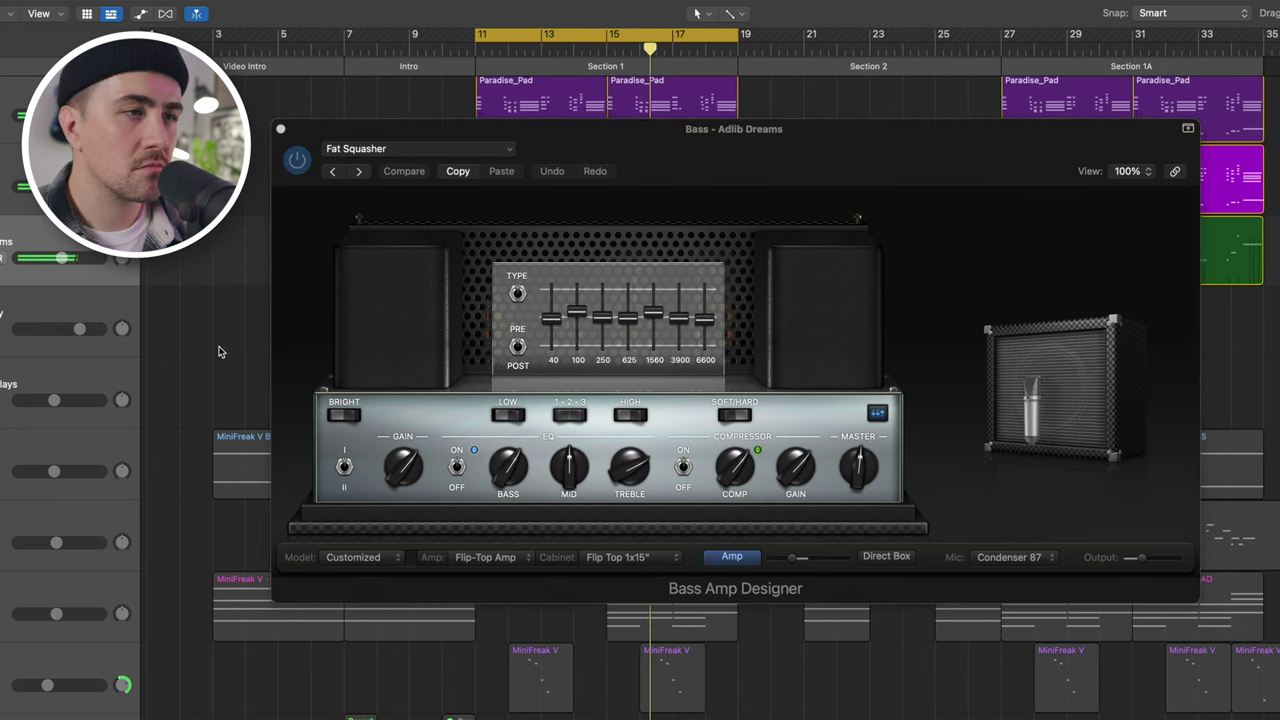
pyautogui.press('space')
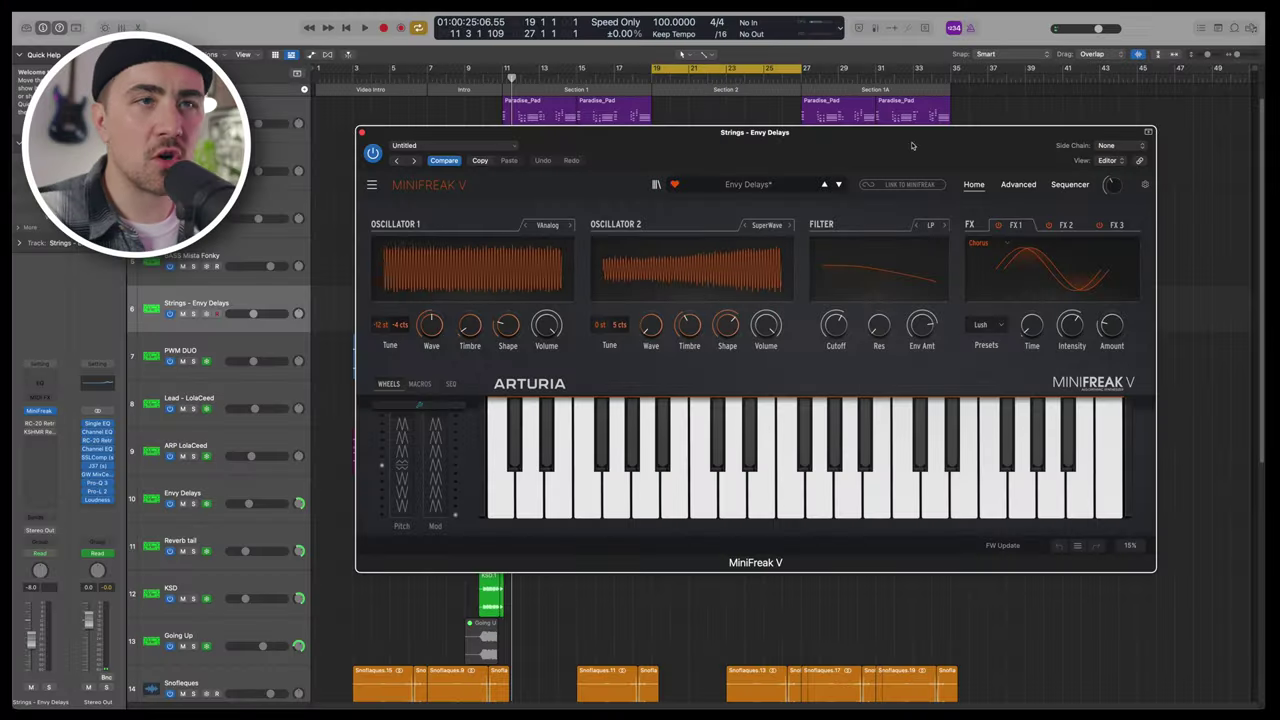
# - Show Envy Delays' Advanced MiniFreak V page, stop playback, and open the strings channel's KSHMR Reverb
pyautogui.click(1018, 188)
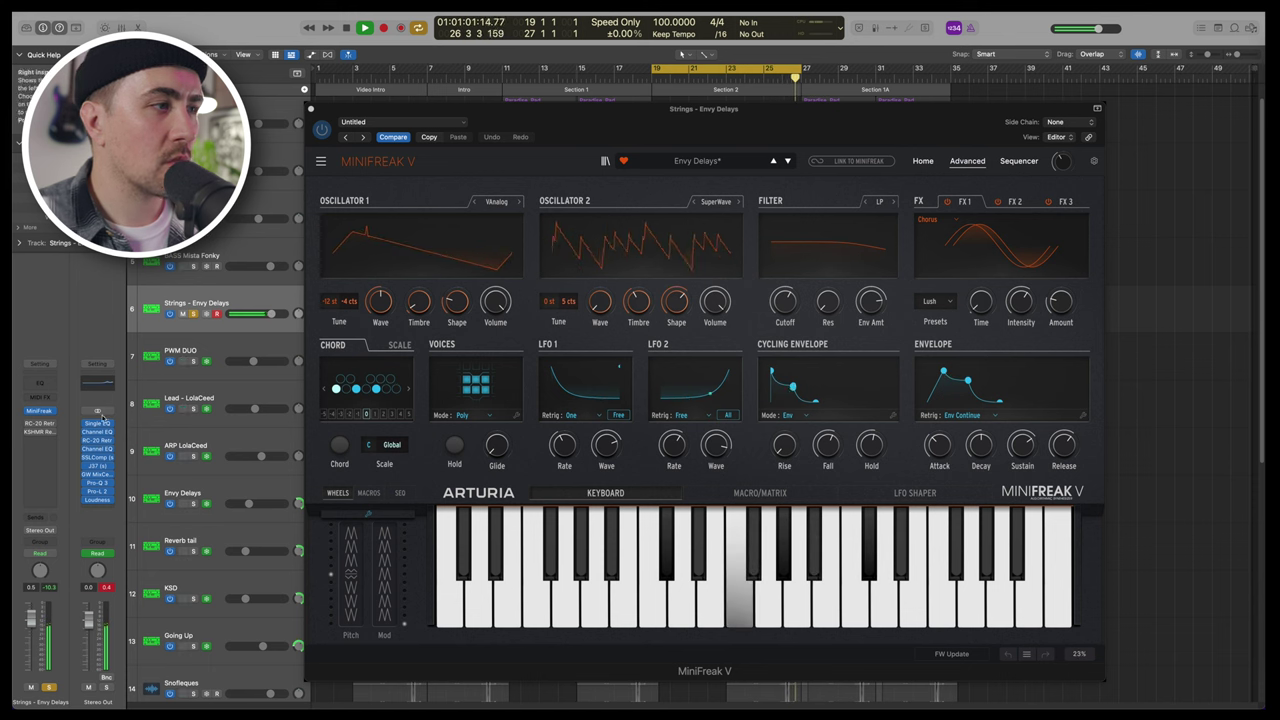
pyautogui.press('space')
pyautogui.click(36, 424)
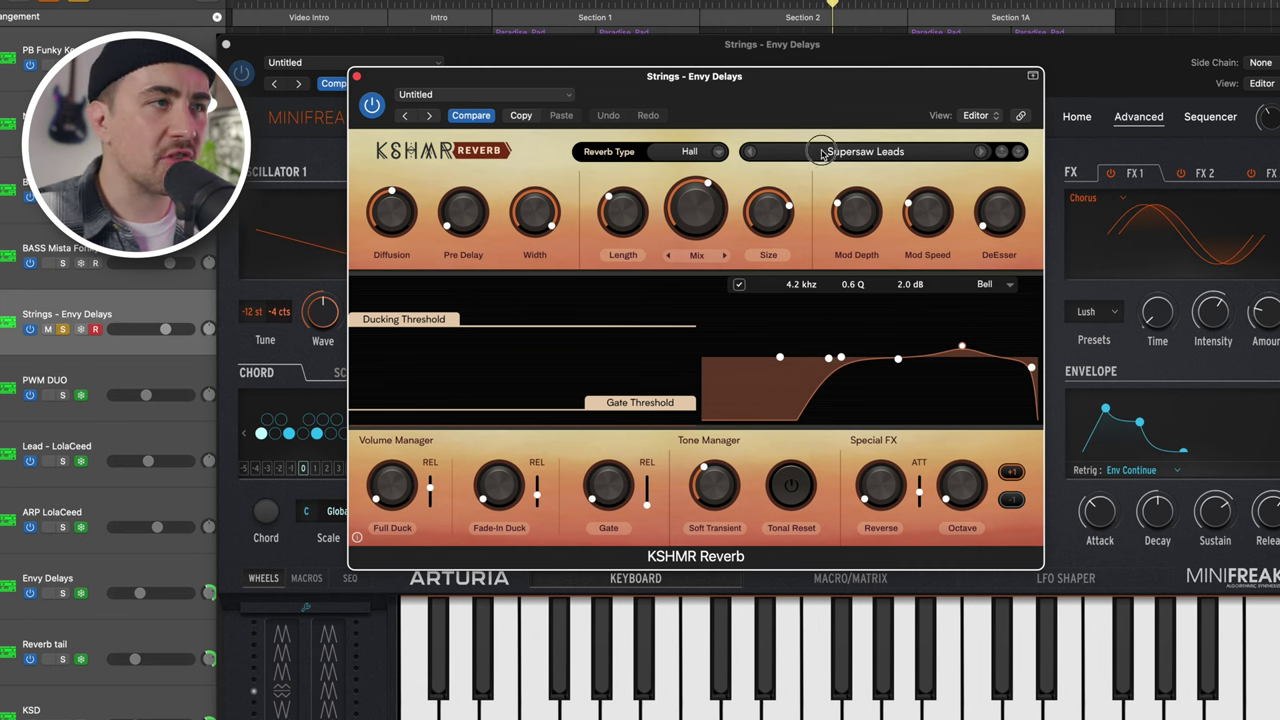
# - Browse the KSHMR preset categories keeping Supersaw Leads, then turn the reverb mix down to about 33%
pyautogui.click(822, 152)
pyautogui.moveTo(861, 83); pyautogui.dragTo(860, 79)
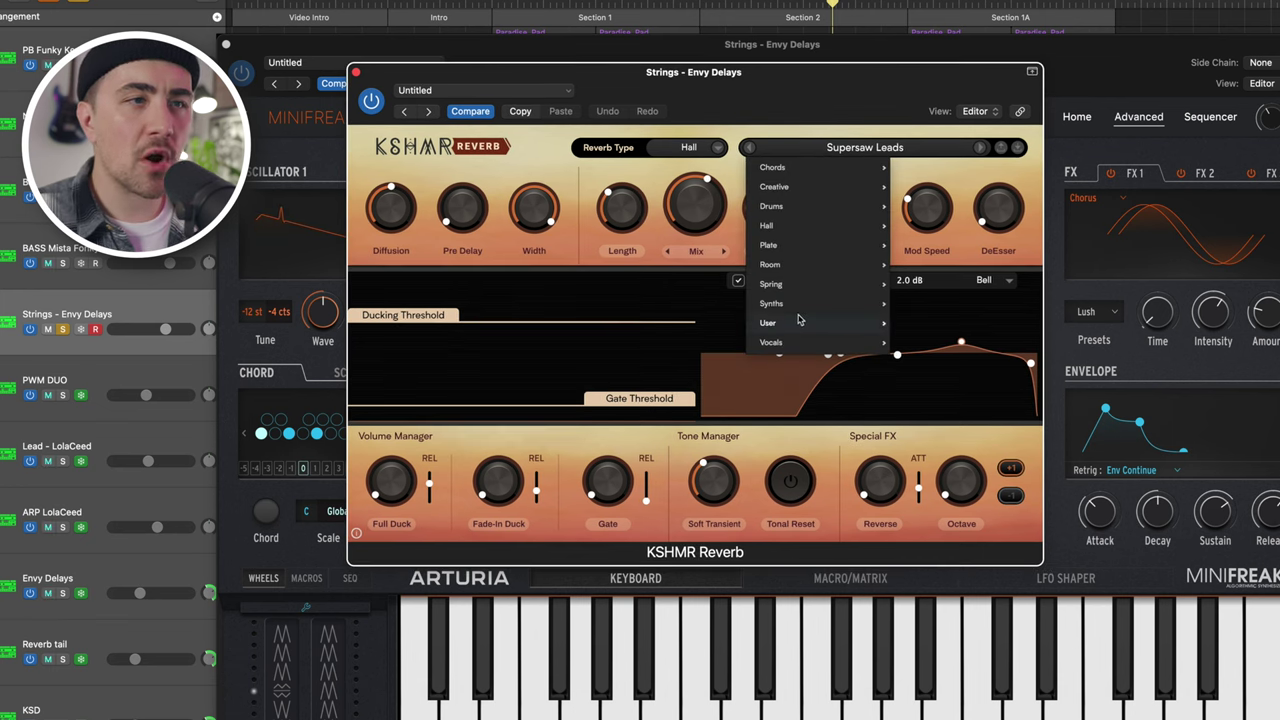
pyautogui.moveTo(782, 307)
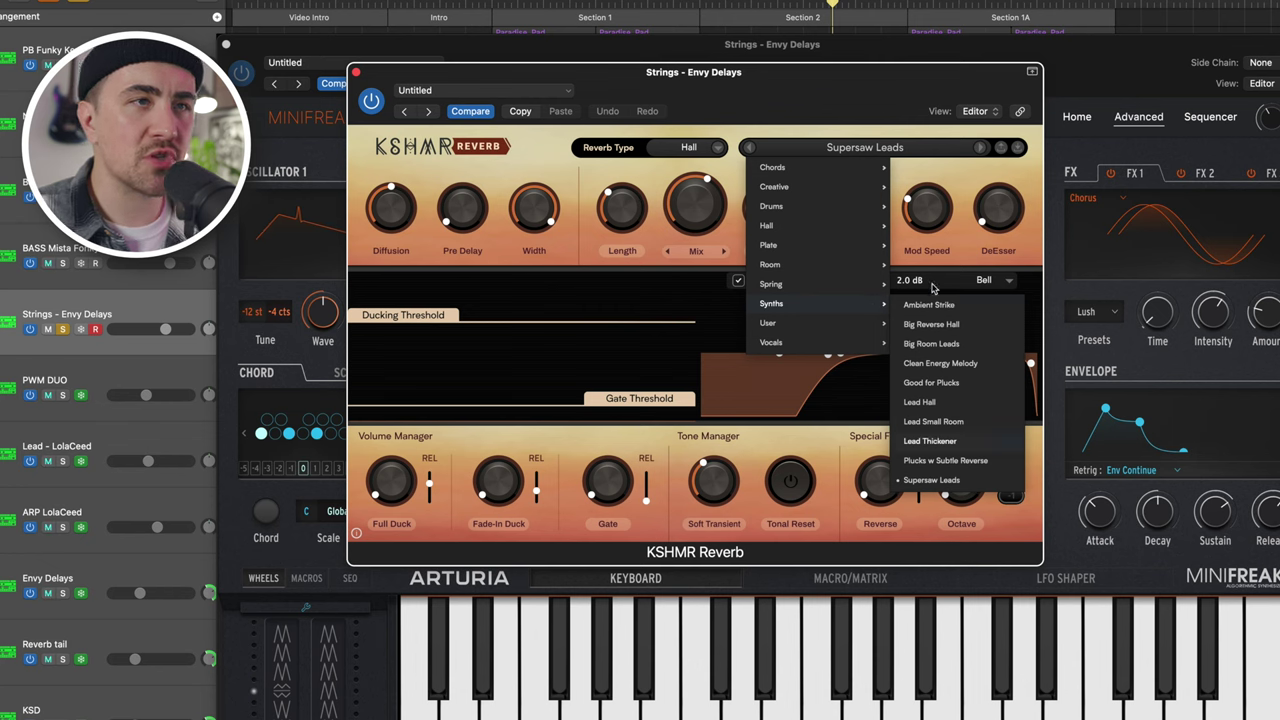
pyautogui.moveTo(815, 93); pyautogui.dragTo(814, 94)
pyautogui.click(803, 122)
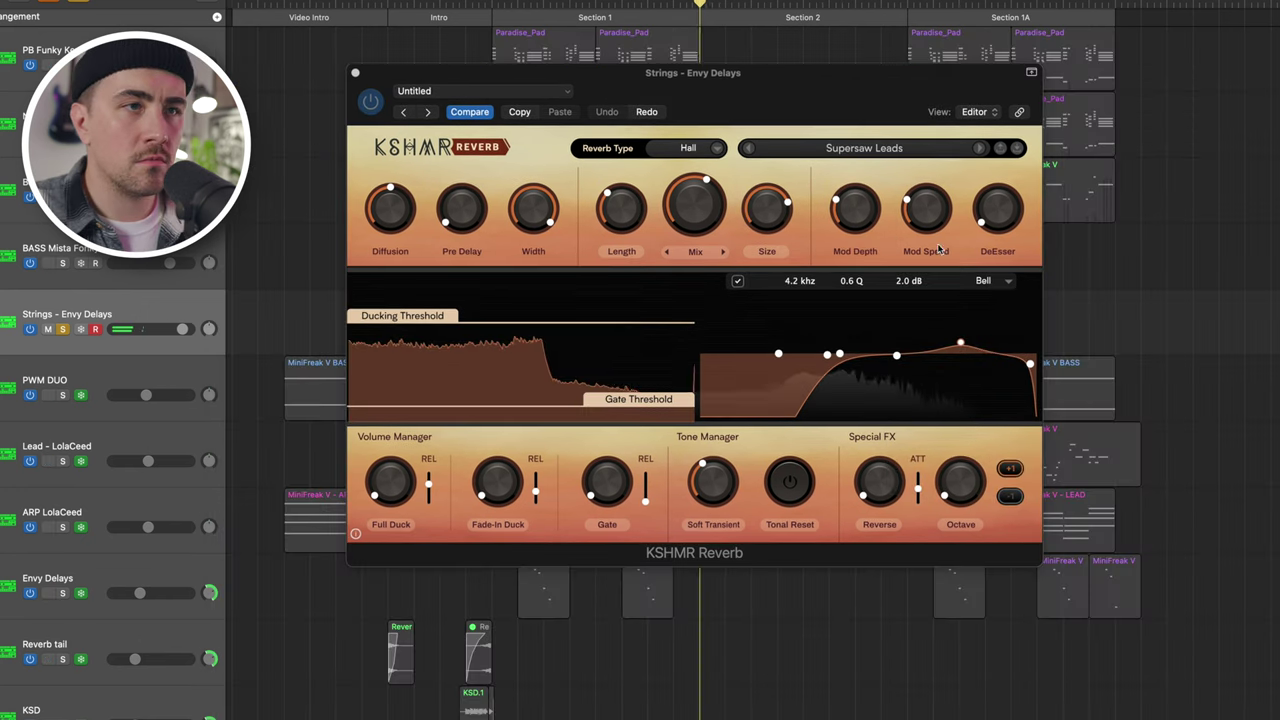
pyautogui.moveTo(703, 204)
pyautogui.mouseDown()
pyautogui.moveTo(717, 289)
pyautogui.moveTo(694, 146)
pyautogui.moveTo(687, 191)
pyautogui.mouseUp()
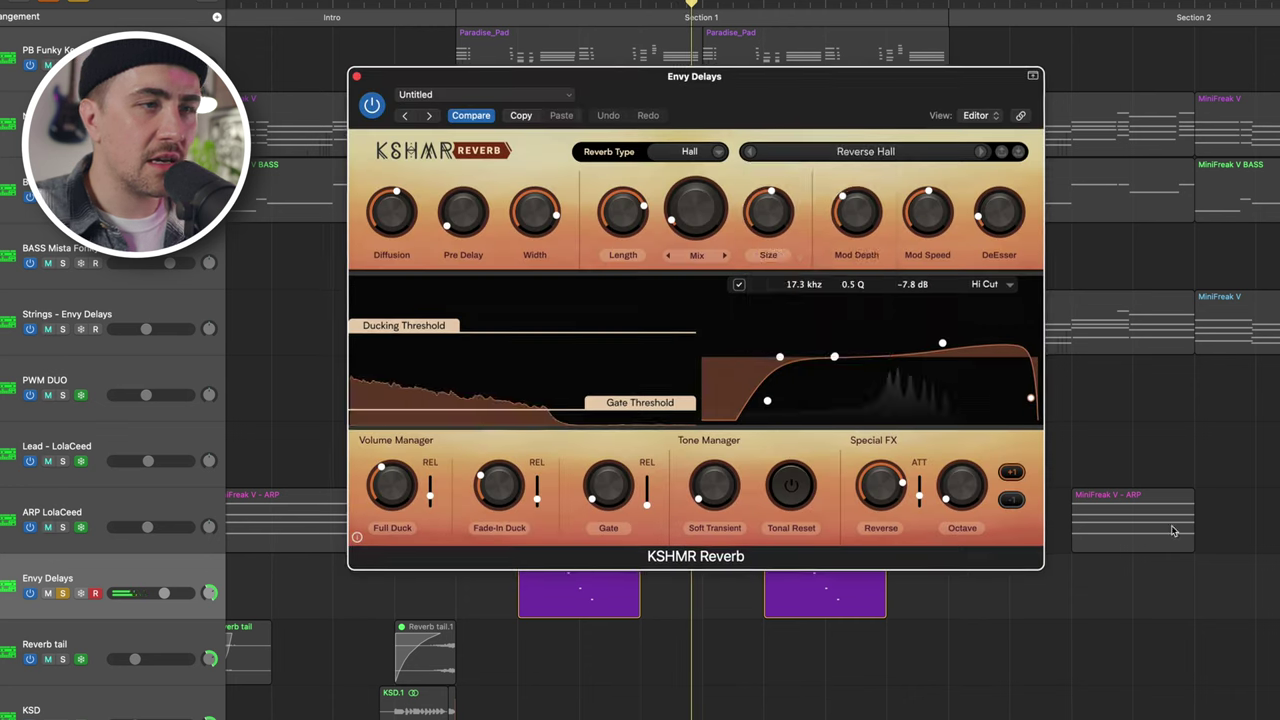
# - Keep the Reverse Hall preset, set the reverb mix to 54% then 26%, and stop playback
pyautogui.click(816, 151)
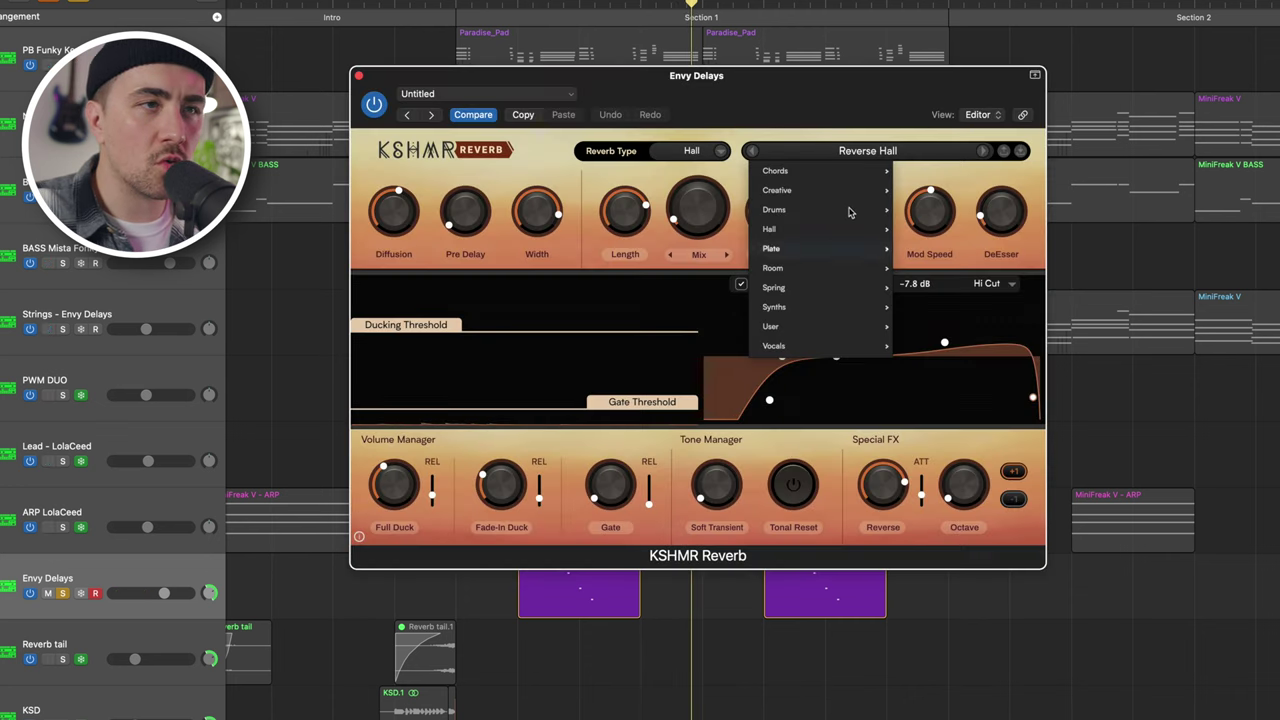
pyautogui.moveTo(851, 235)
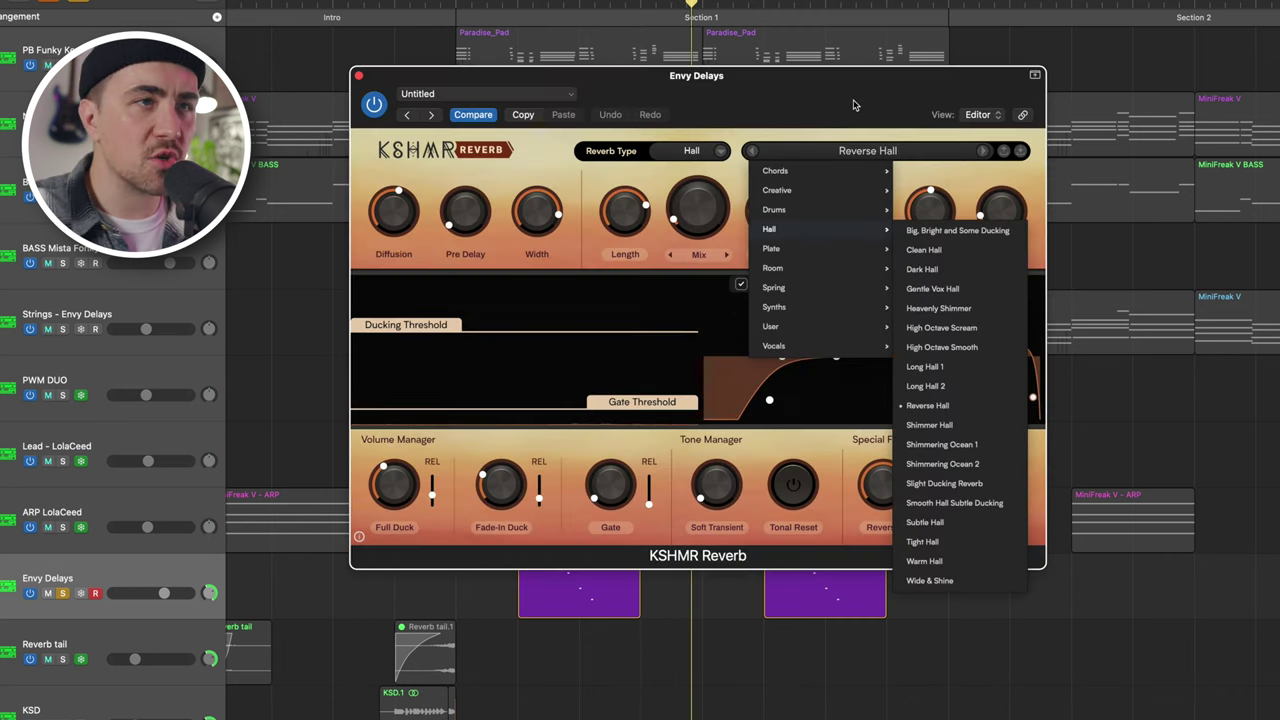
pyautogui.click(796, 143)
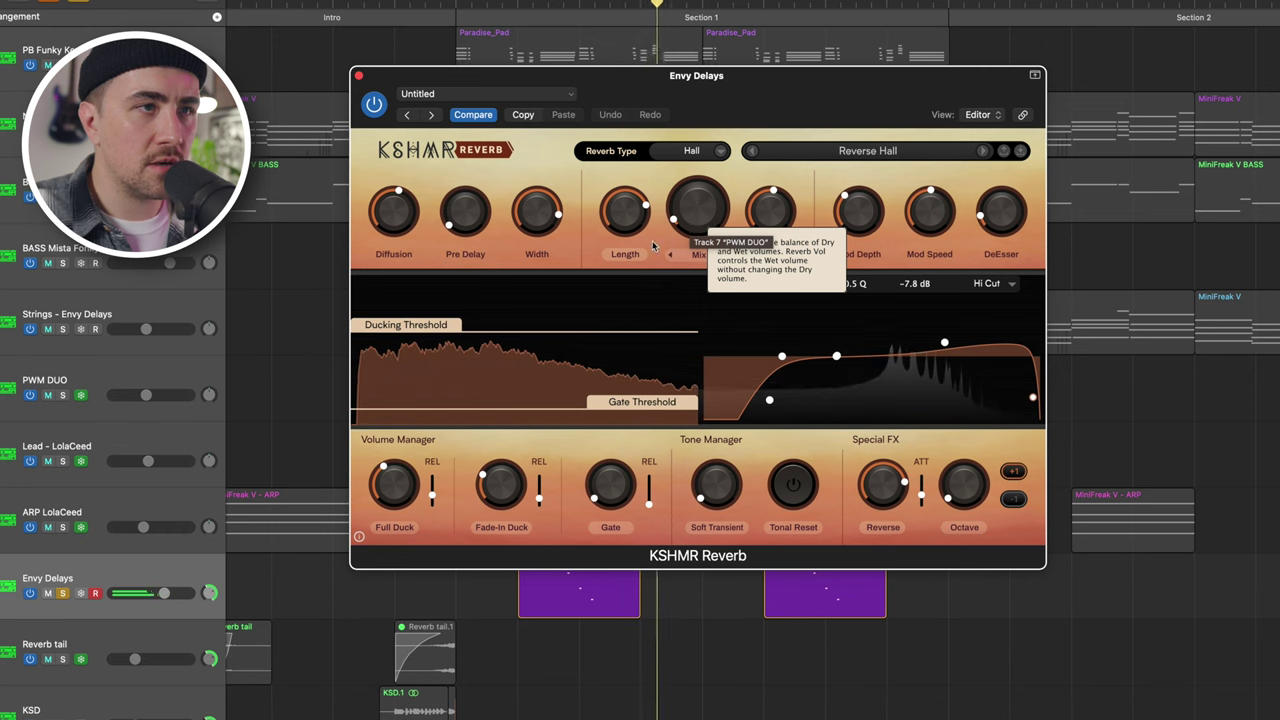
pyautogui.click(700, 207)
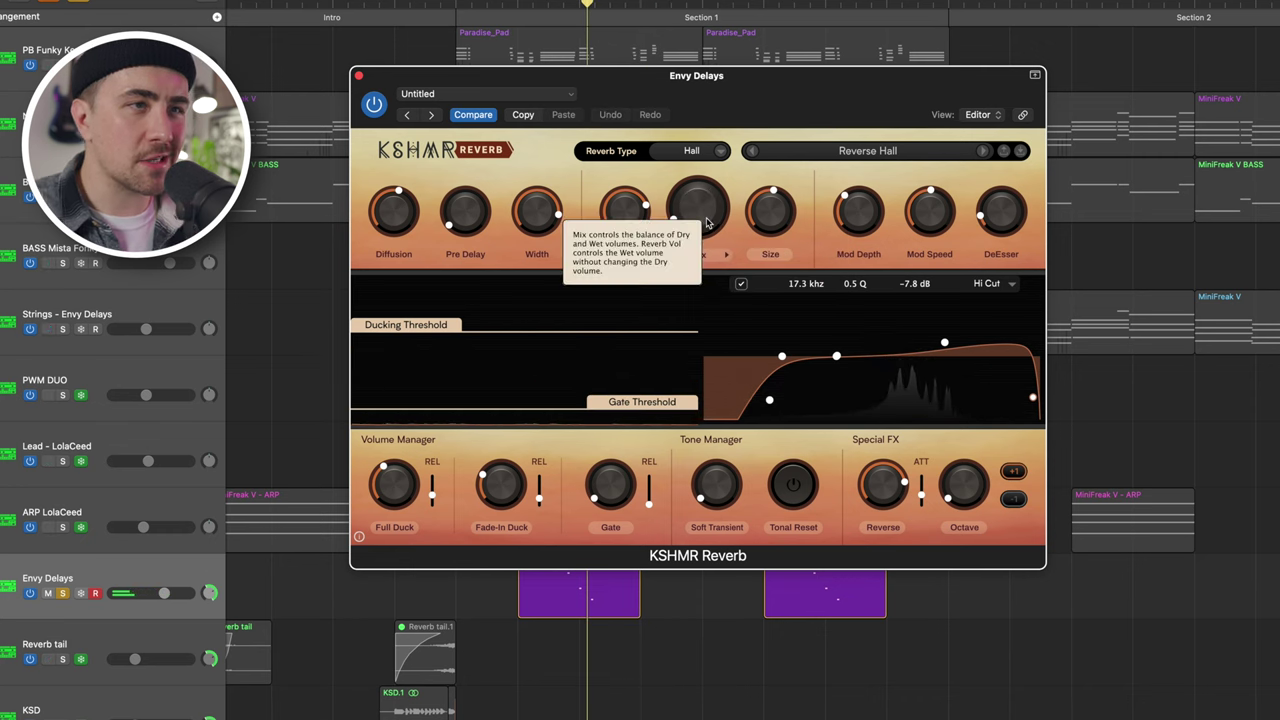
pyautogui.moveTo(704, 218); pyautogui.dragTo(680, 116)
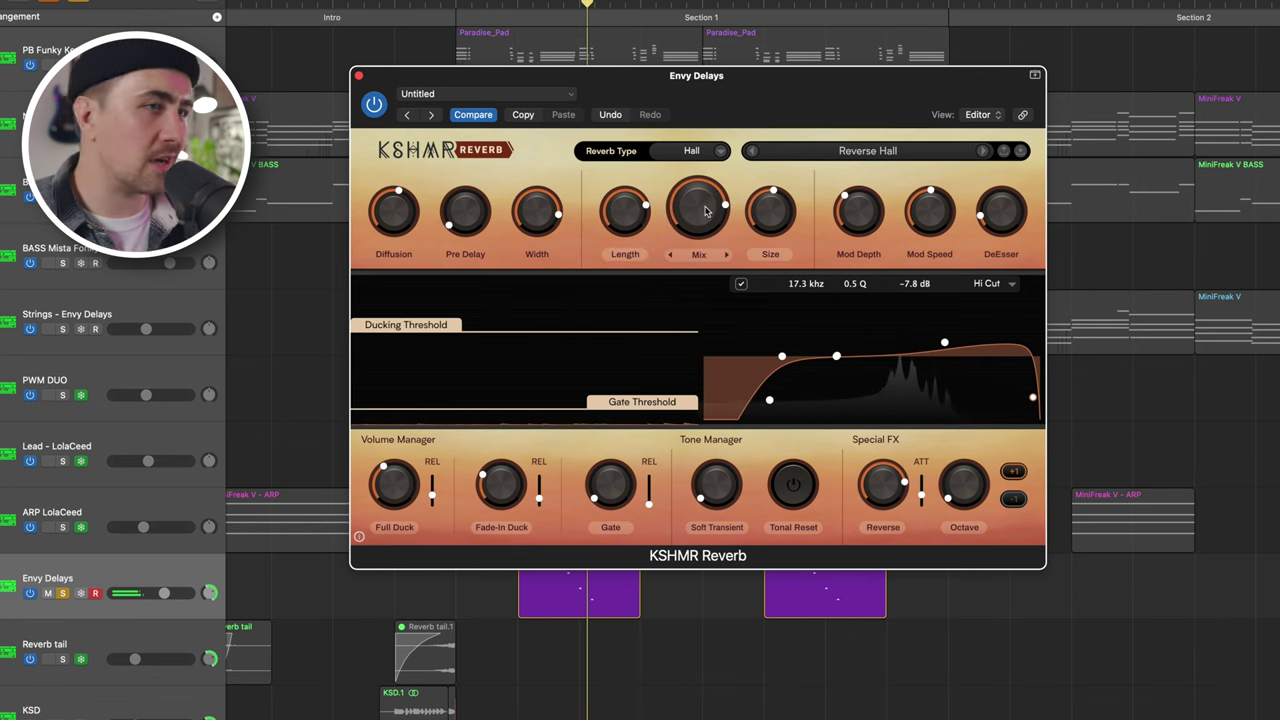
pyautogui.moveTo(705, 210); pyautogui.dragTo(705, 222)
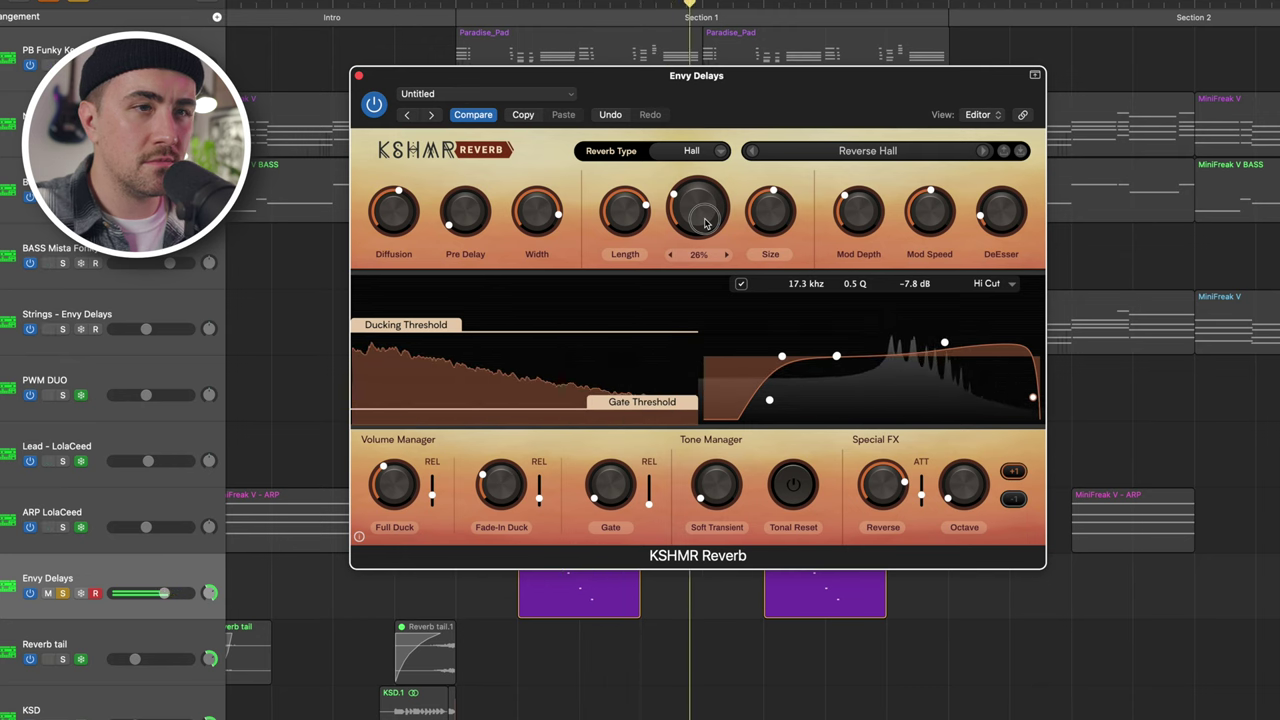
pyautogui.press('space')
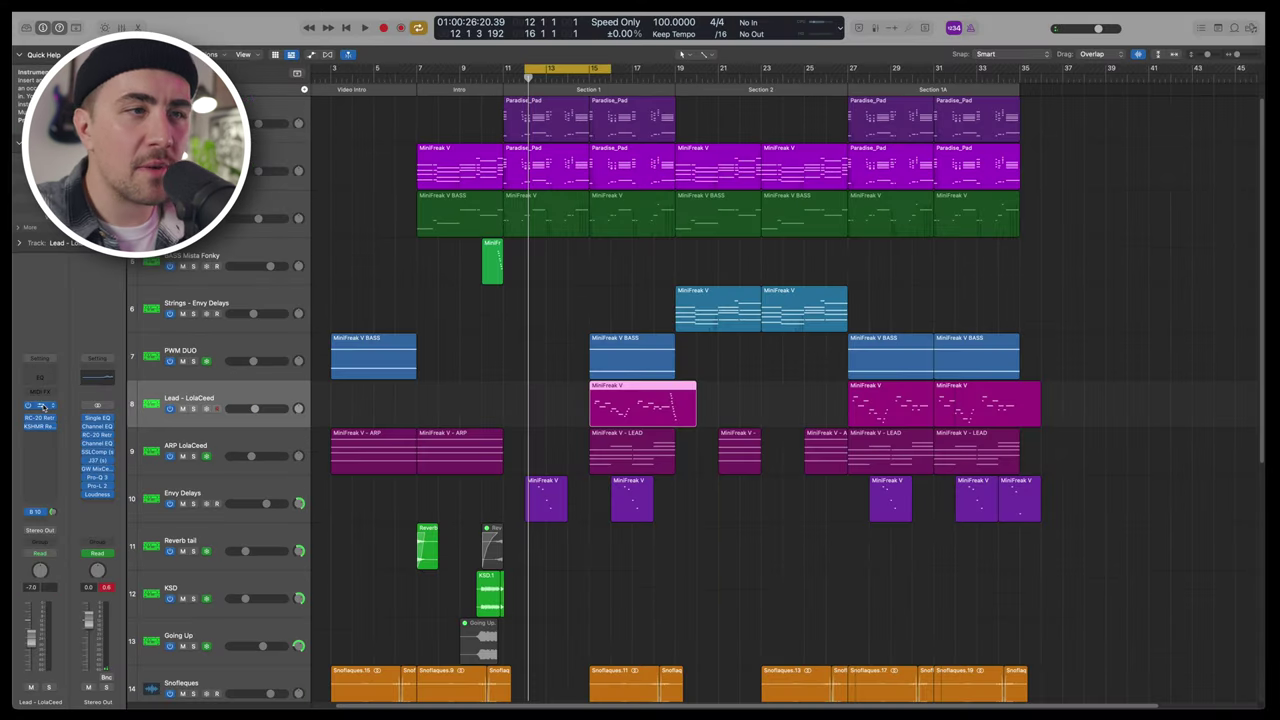
# - Open Lead - LolaCeed's MiniFreak V and move its window over the arrangement
pyautogui.click(41, 406)
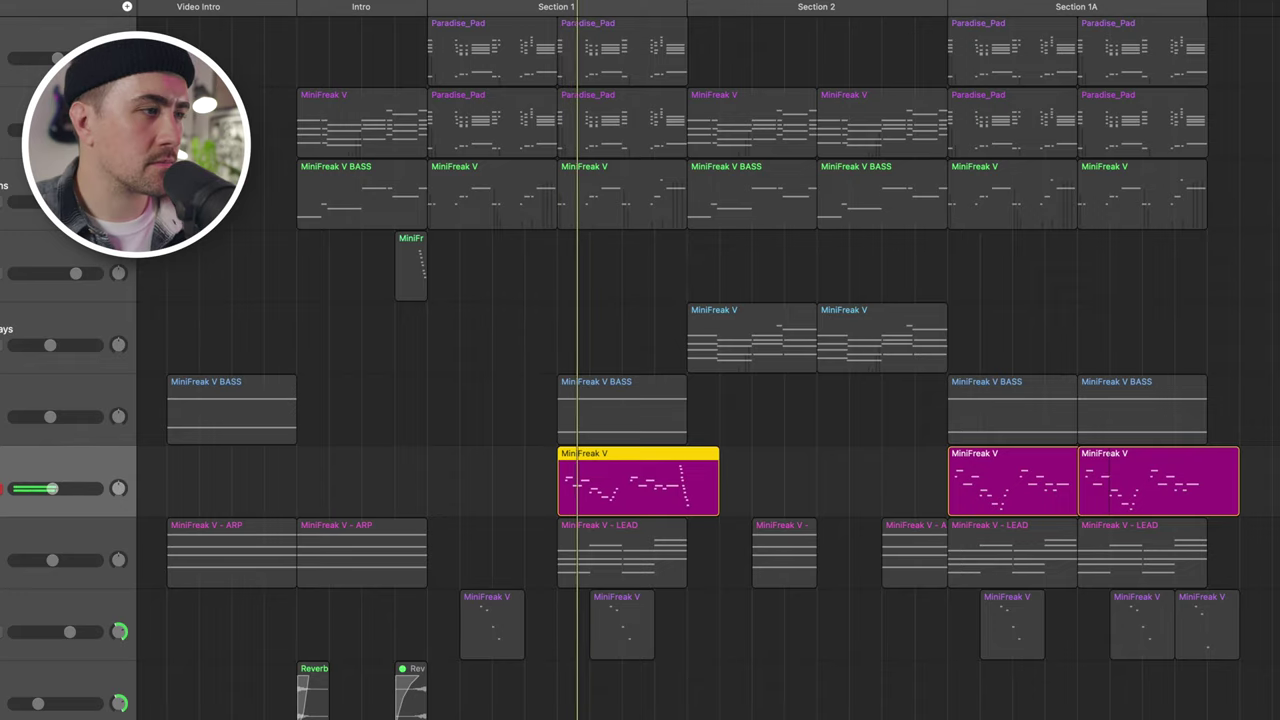
pyautogui.moveTo(755, 90); pyautogui.dragTo(366, 50)
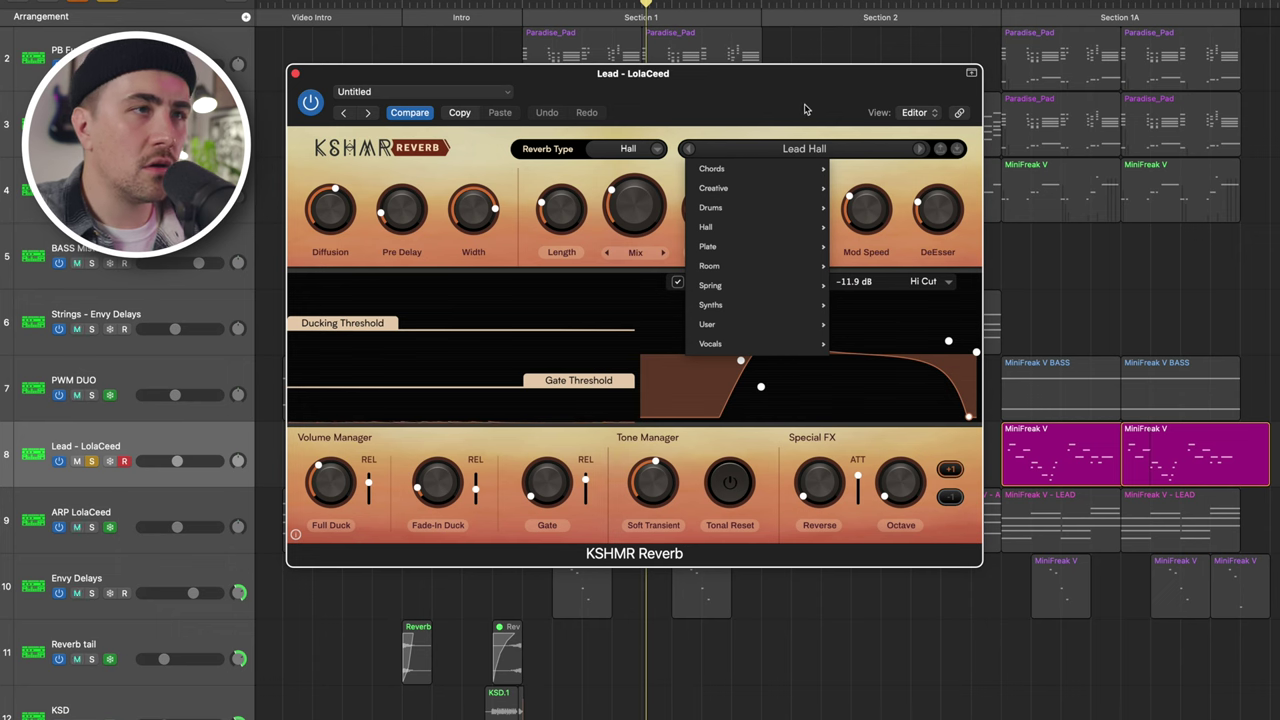
# - Play back the lead to hear its reverb
pyautogui.press('space')
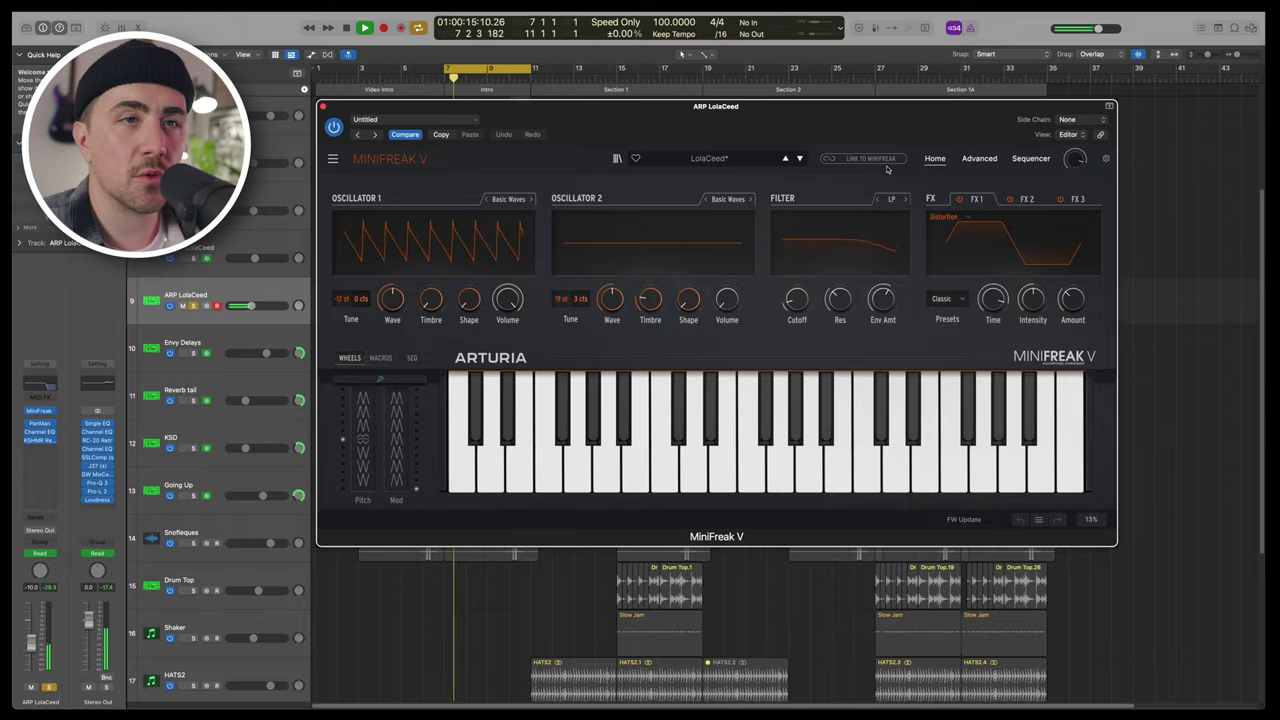
# - View MiniFreak's Advanced and Sequencer pages, then bypass and re-enable the Clean Hall reverb
pyautogui.click(989, 164)
pyautogui.click(1031, 158)
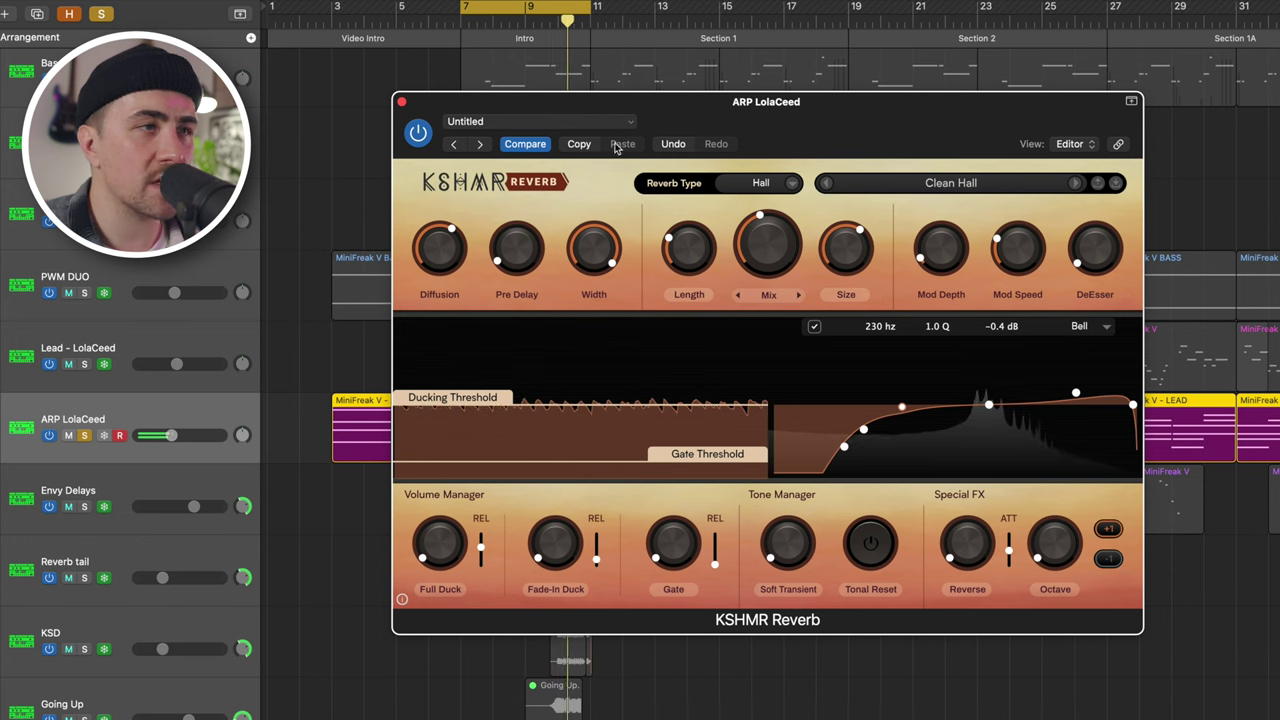
pyautogui.click(418, 133)
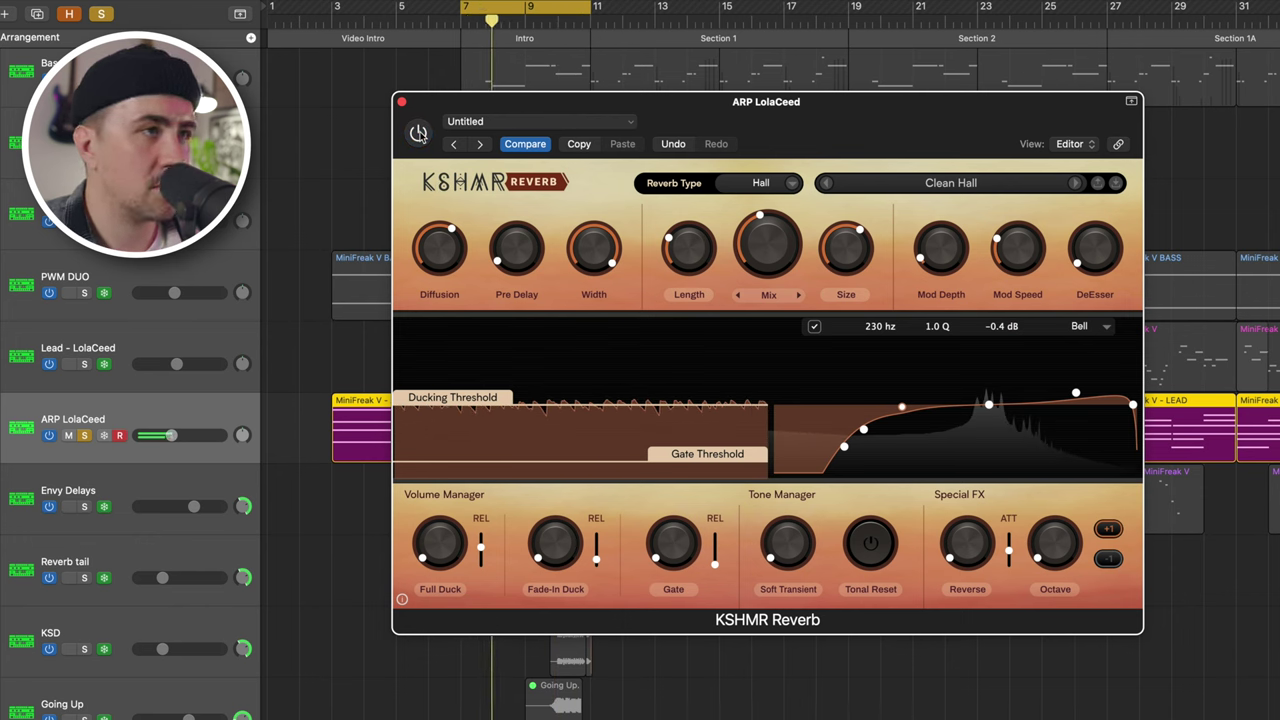
pyautogui.click(418, 133)
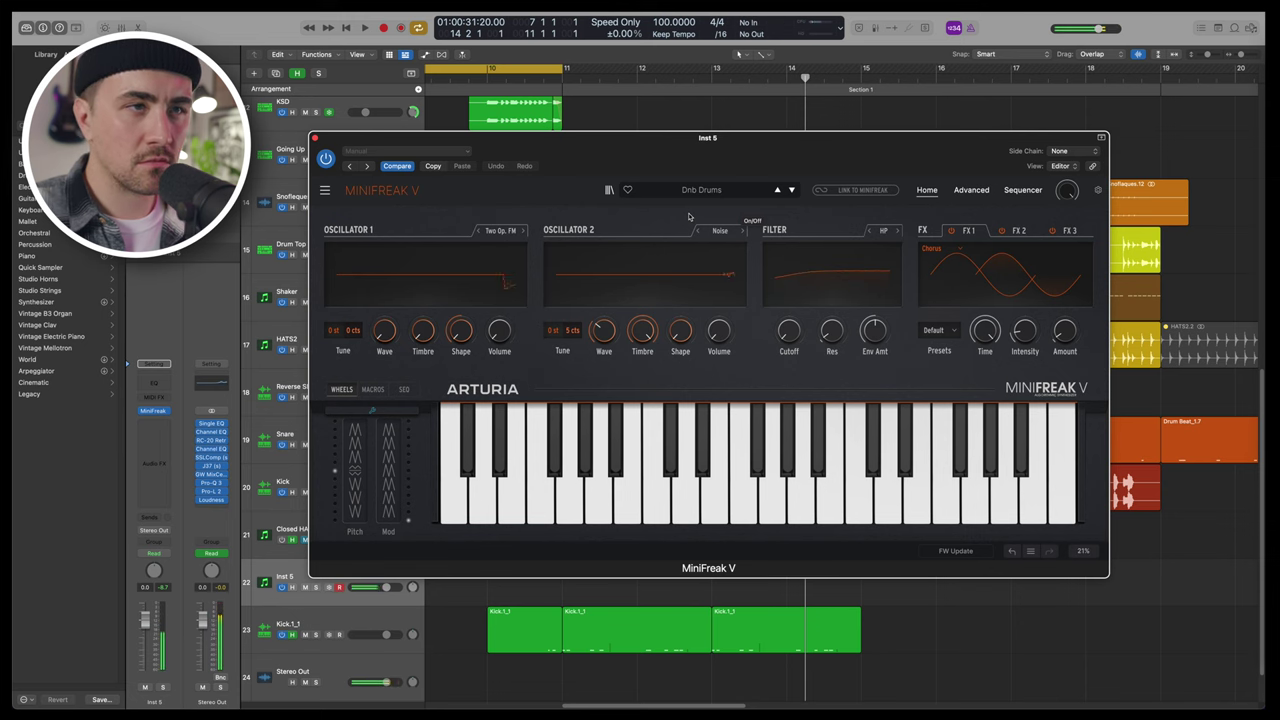
# - Close the synth, select the Kick.1_1 track, open its sampler, and play it soloed
pyautogui.press('super+w')
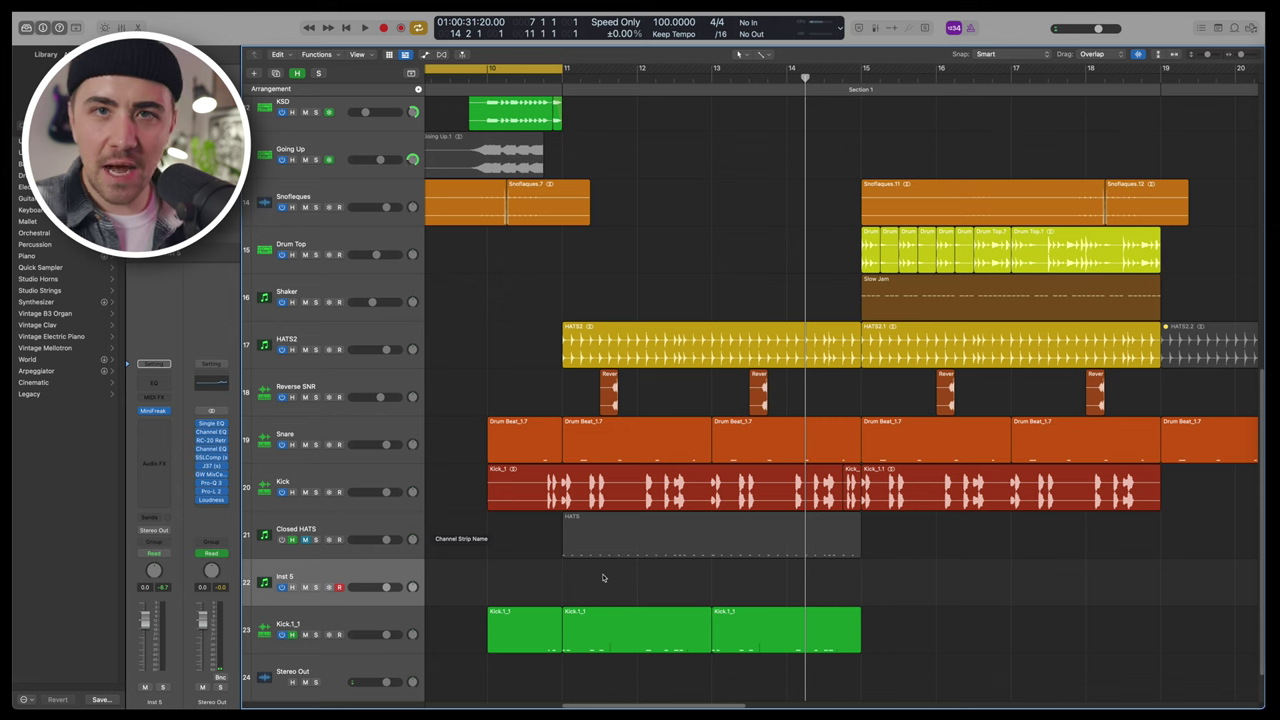
pyautogui.click(305, 617)
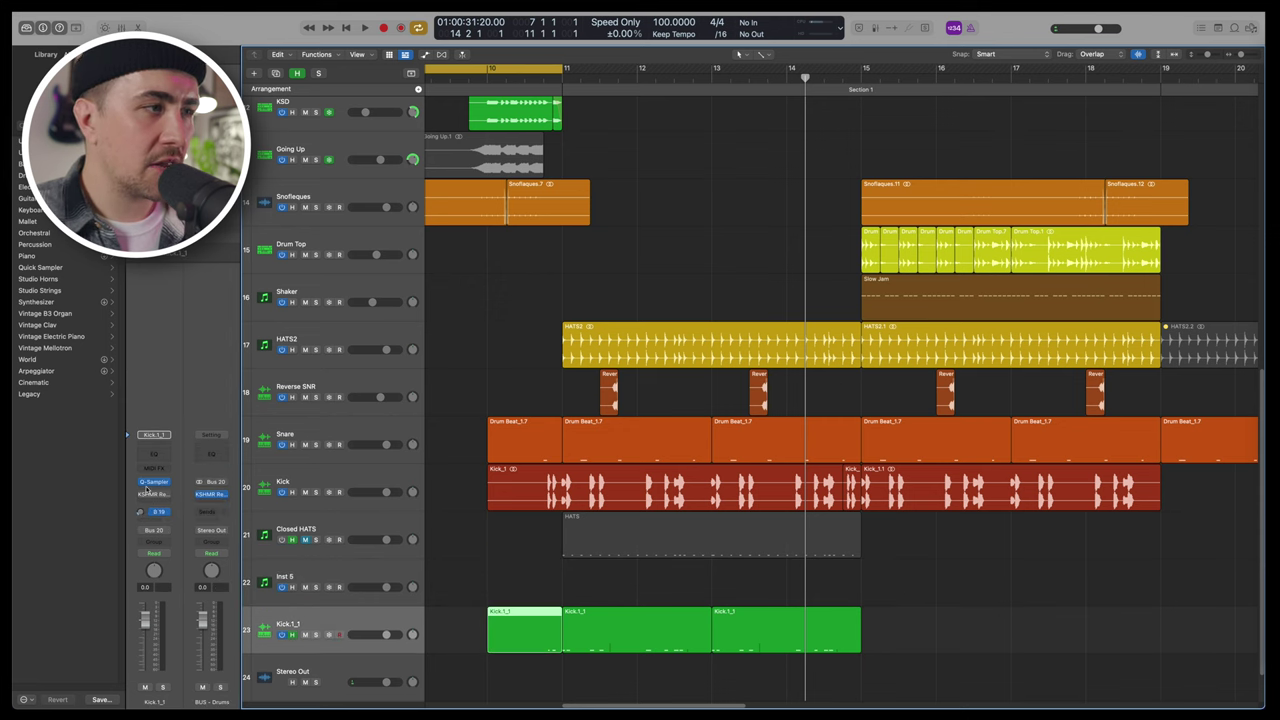
pyautogui.click(155, 481)
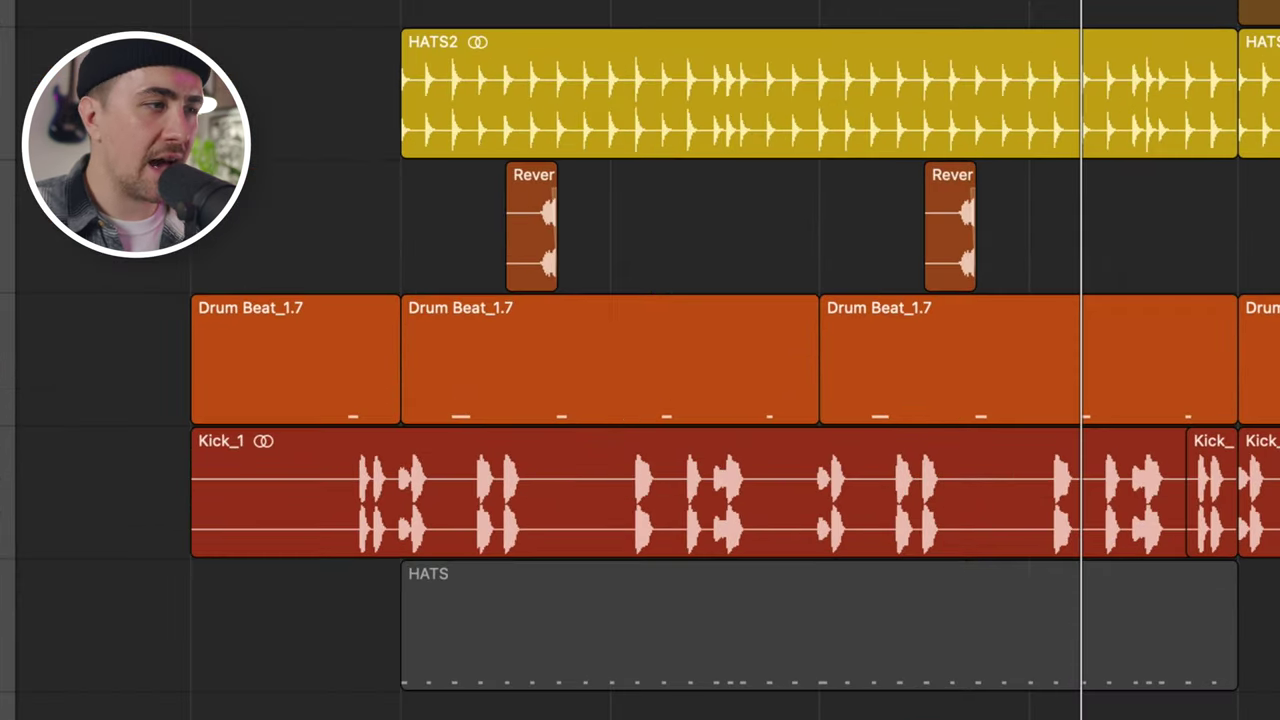
pyautogui.hotkey('ctrl', 's')
pyautogui.press('space')
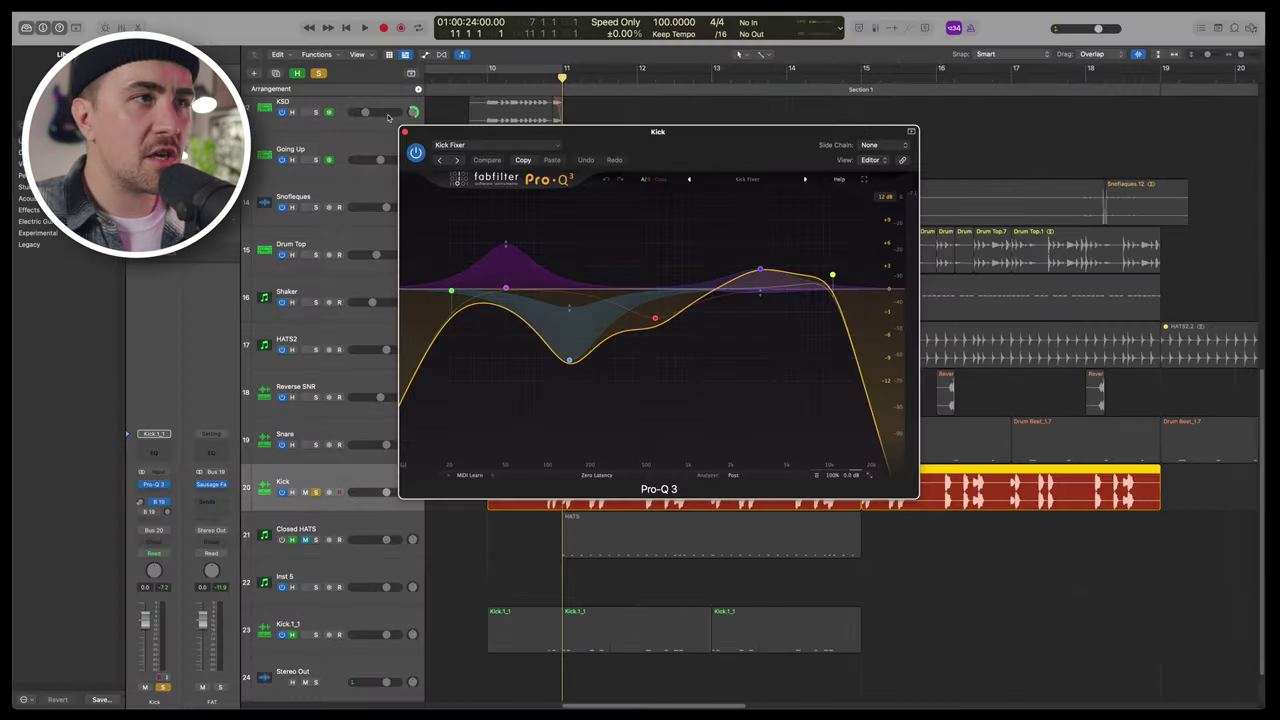
# - Close the Kick's Pro-Q 3 EQ window
pyautogui.click(405, 132)
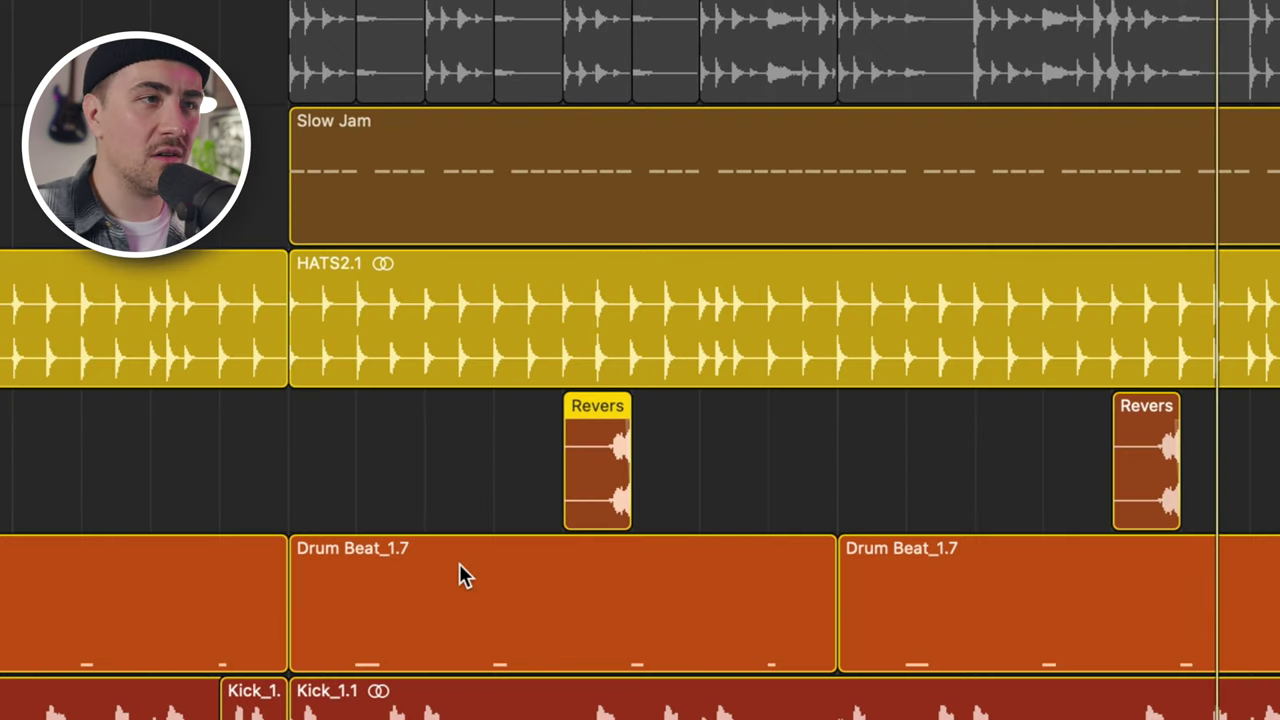
# - Marquee-select across the Reverse track toward the Drum Top regions
pyautogui.moveTo(444, 500); pyautogui.dragTo(1213, 460)
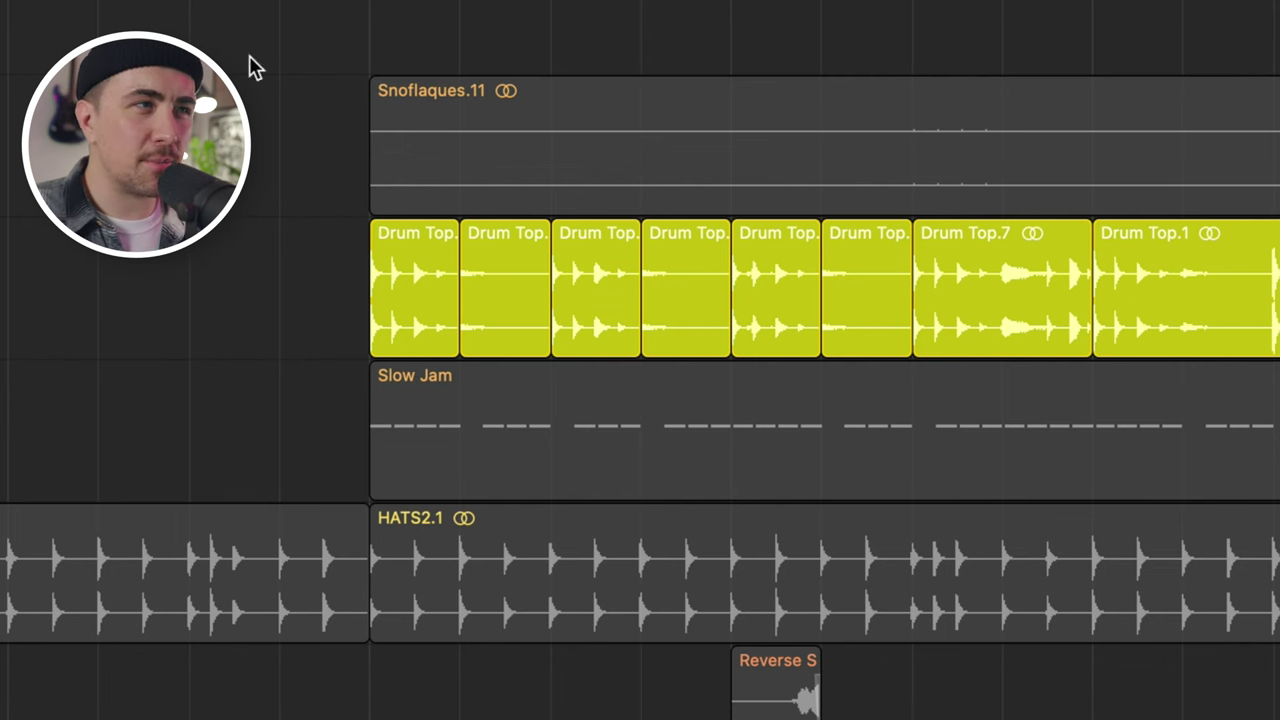
# - Play the soloed Drum Top regions, then add Slow Jam and HATS2.1 to the solo
pyautogui.press('space')
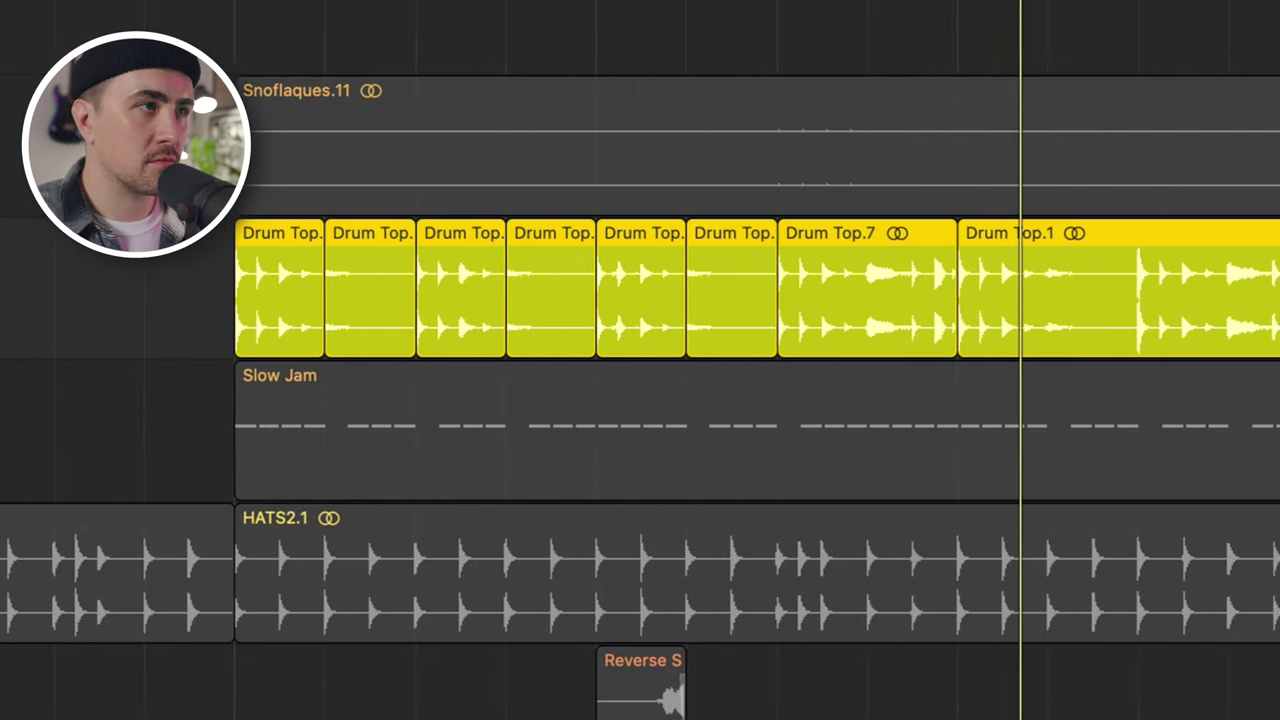
pyautogui.hotkey('ctrl', 'm')
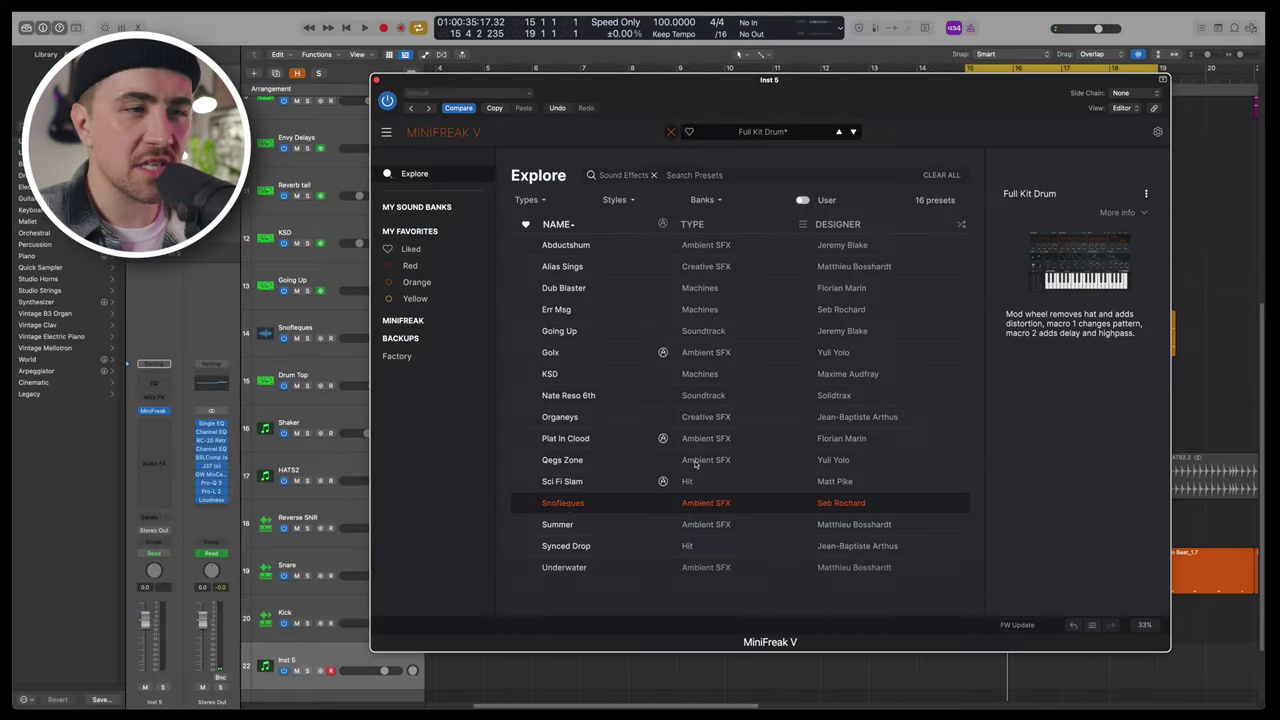
# - Load the Snofleques preset into Inst 5's MiniFreak V from the browser
pyautogui.doubleClick(563, 503)
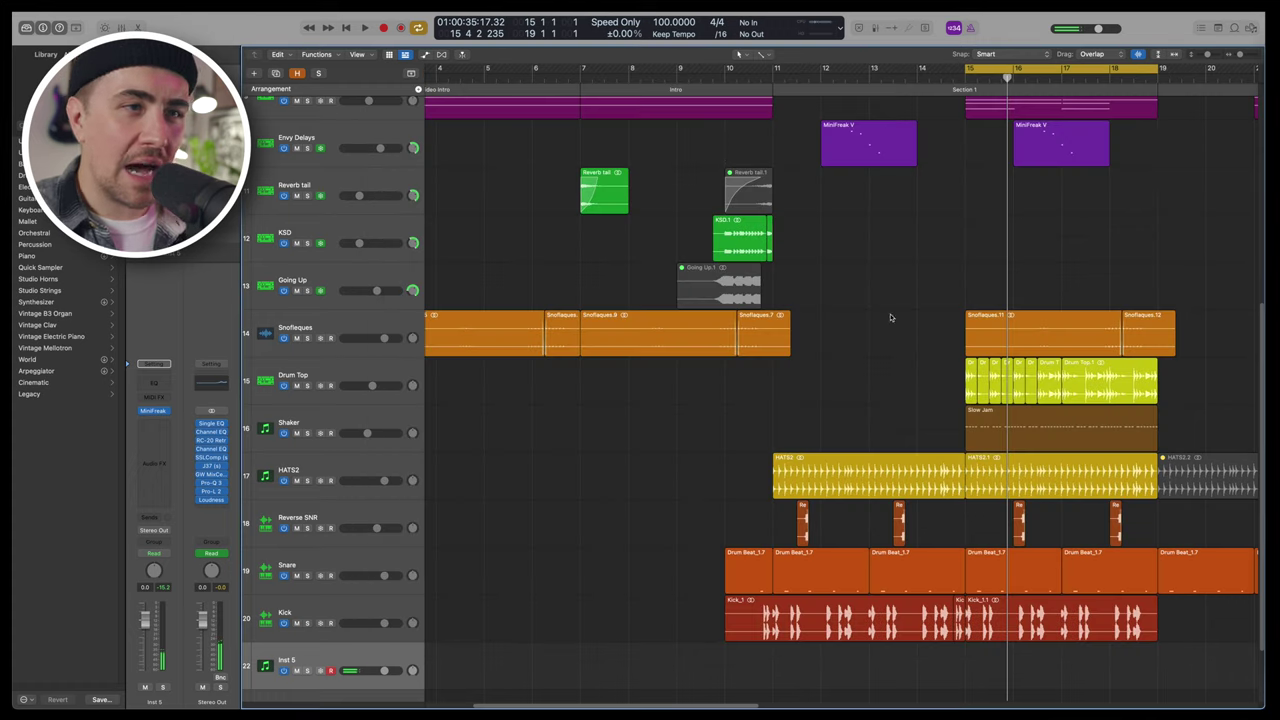
# - Zoom to fit the whole song, select then deselect the Snofleques regions, open Inst 5's MiniFreak V
pyautogui.press('z')
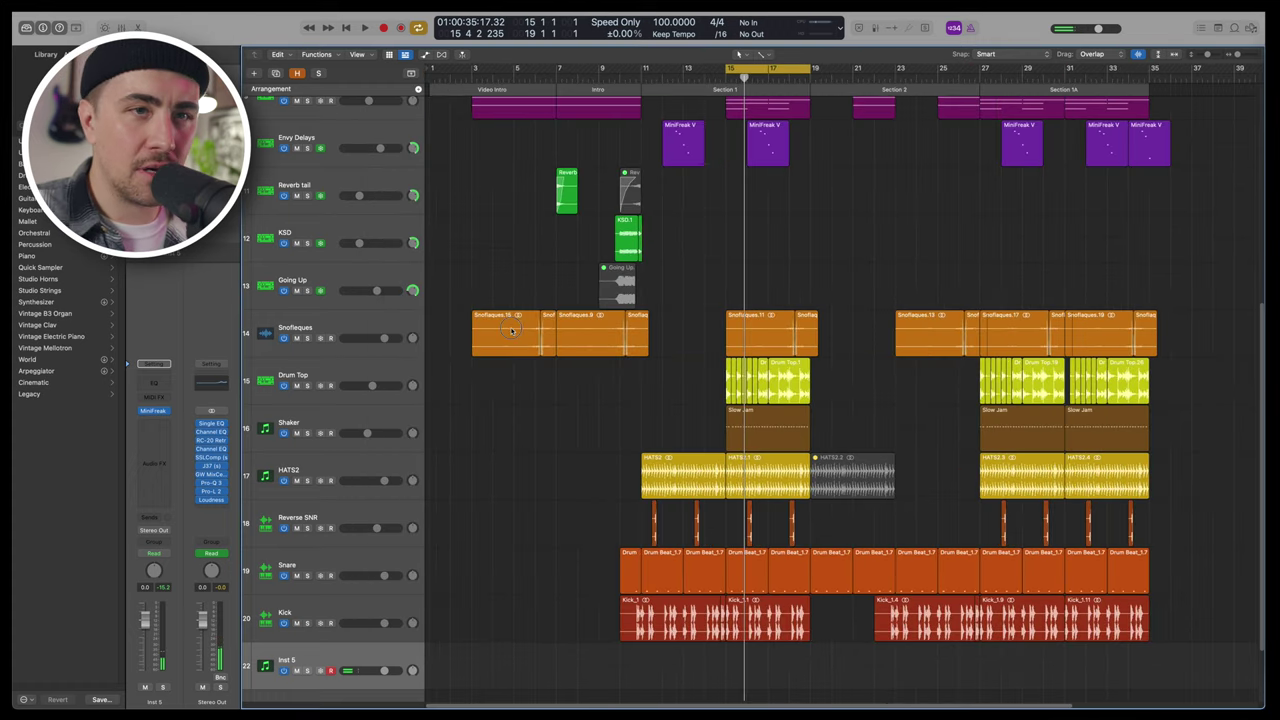
pyautogui.moveTo(624, 335); pyautogui.dragTo(1200, 329)
pyautogui.click(1210, 330)
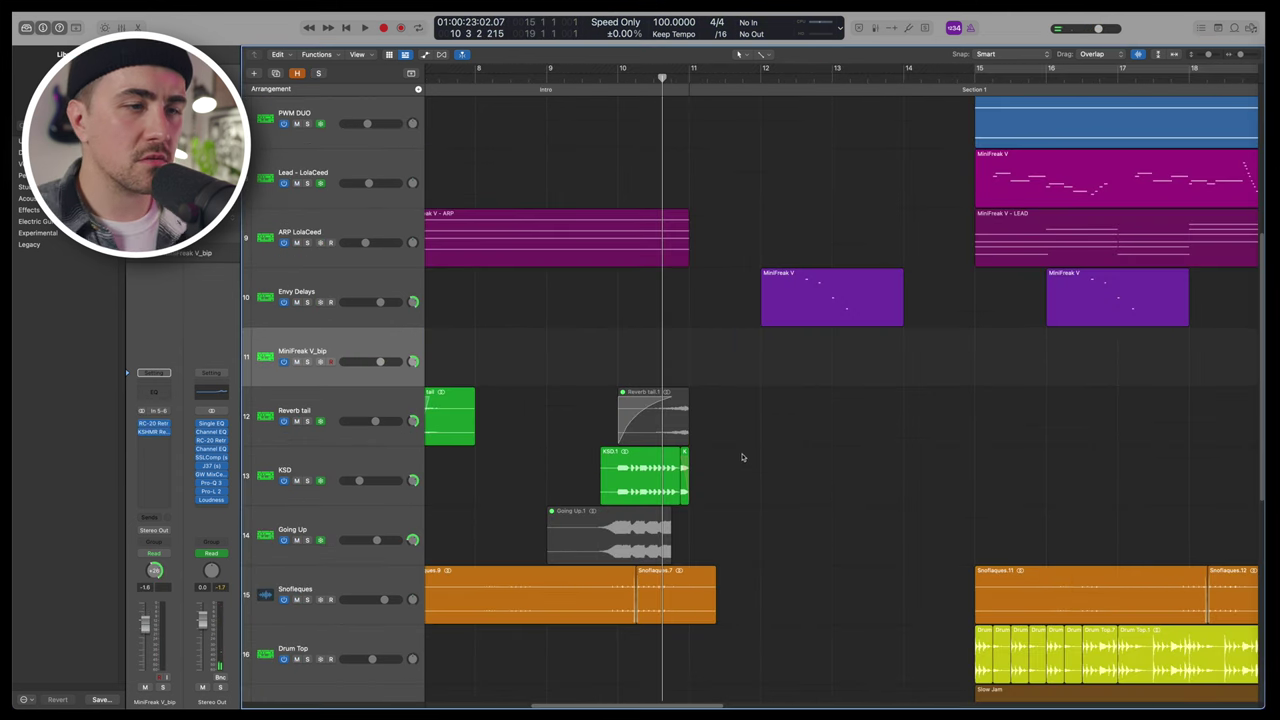
pyautogui.scroll(-10, 735, 450)
pyautogui.doubleClick(319, 544)
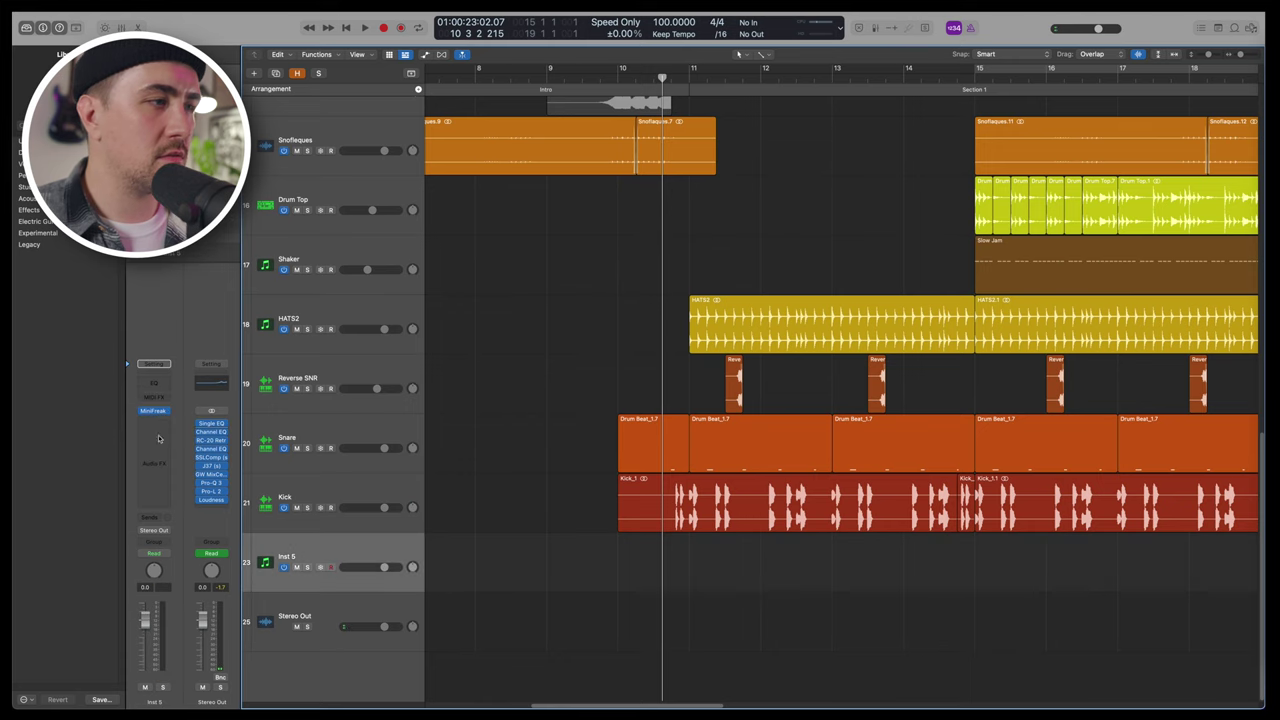